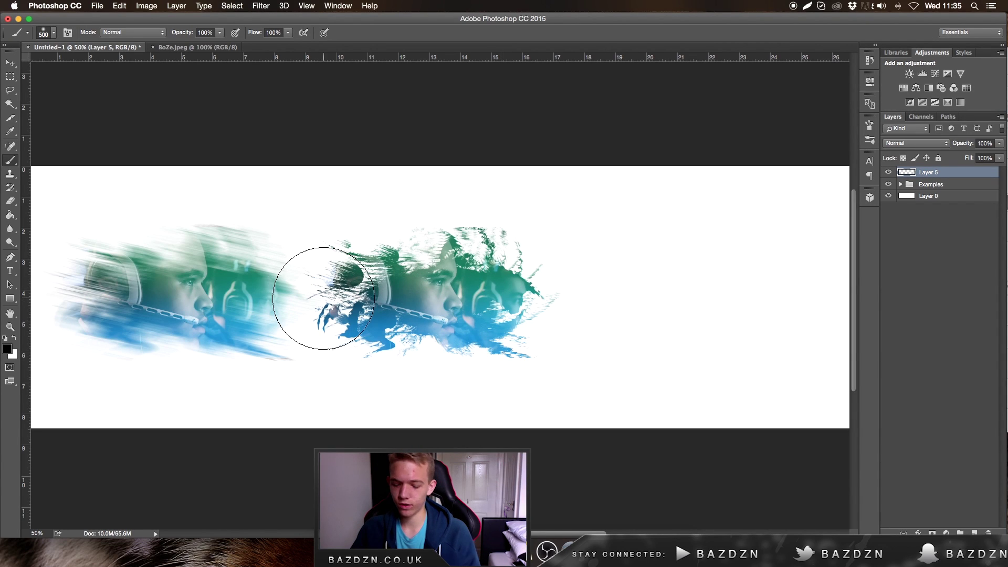
- Look over the two finished splatter portrait examples and the blank canvas area beside them
{"action": "key", "text": "super+plus"}
{"action": "scroll", "coordinate": [330, 293], "scroll_direction": "left", "scroll_amount": 4}
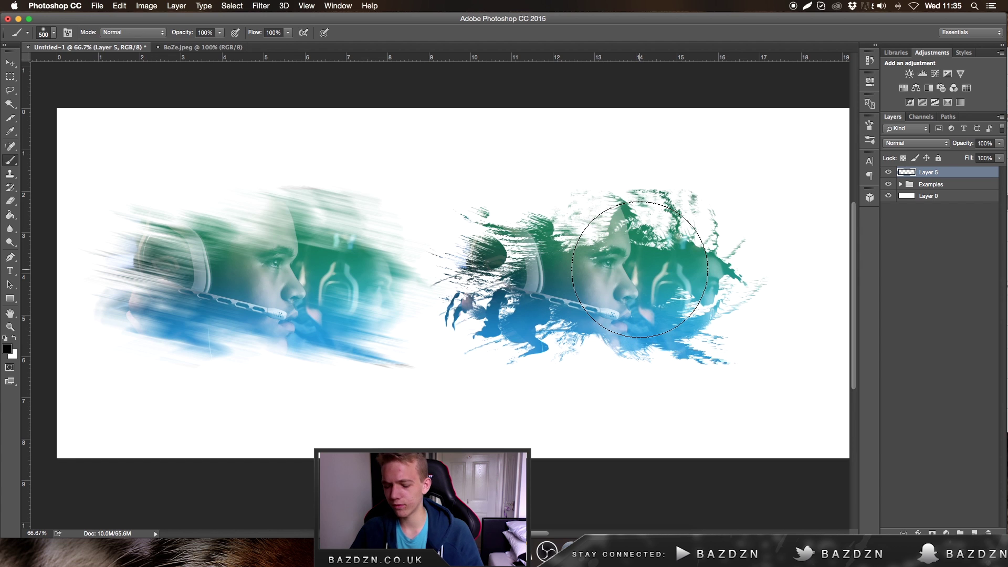
{"action": "key", "text": "super+minus"}
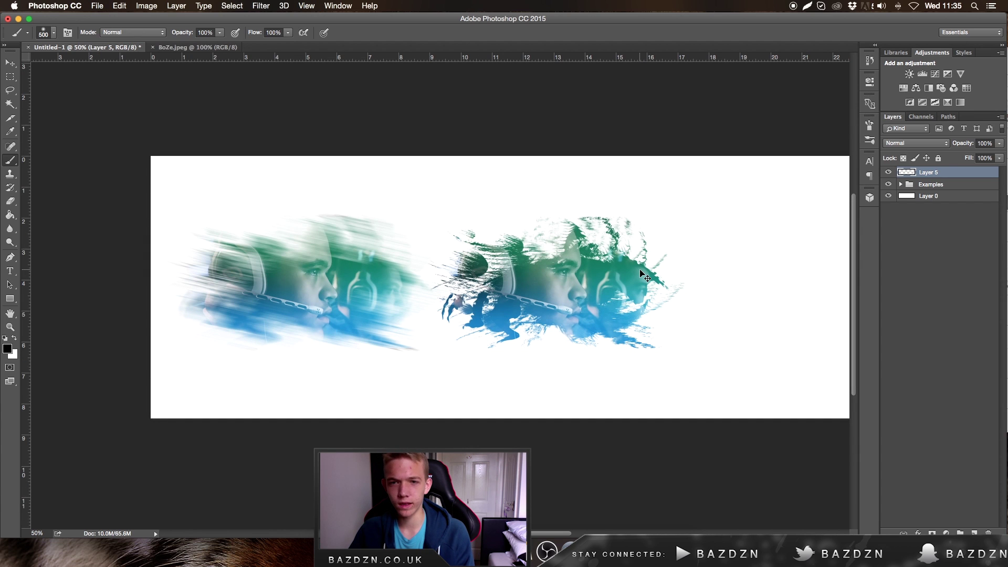
{"action": "left_click_drag", "start_coordinate": [639, 270], "coordinate": [519, 271]}
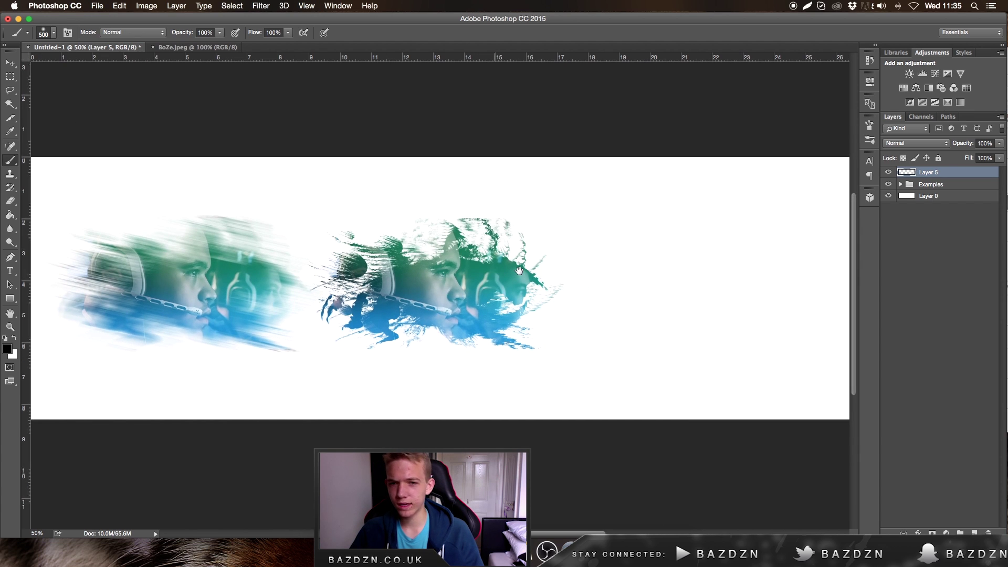
{"action": "key", "text": "super+minus"}
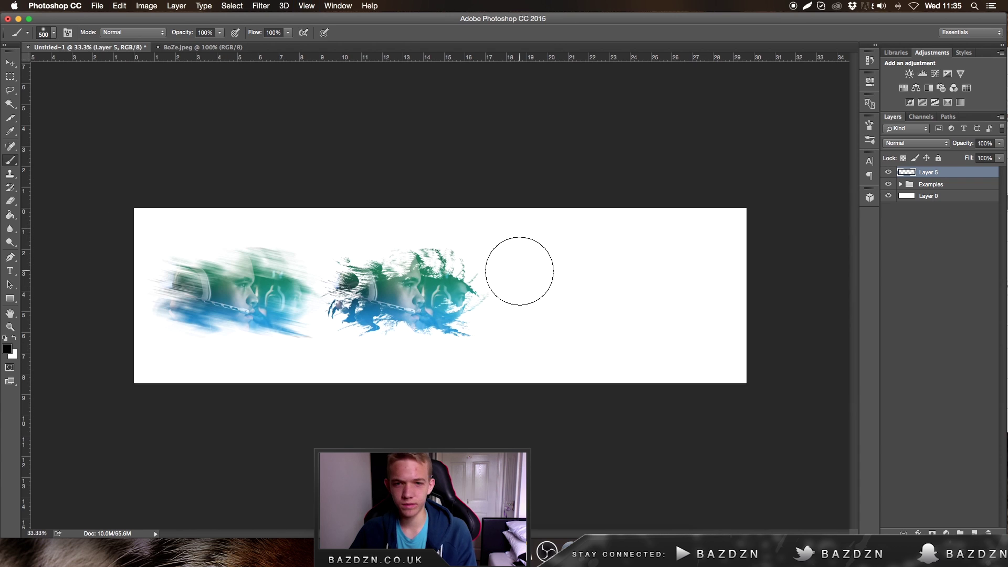
{"action": "key", "text": "super+plus"}
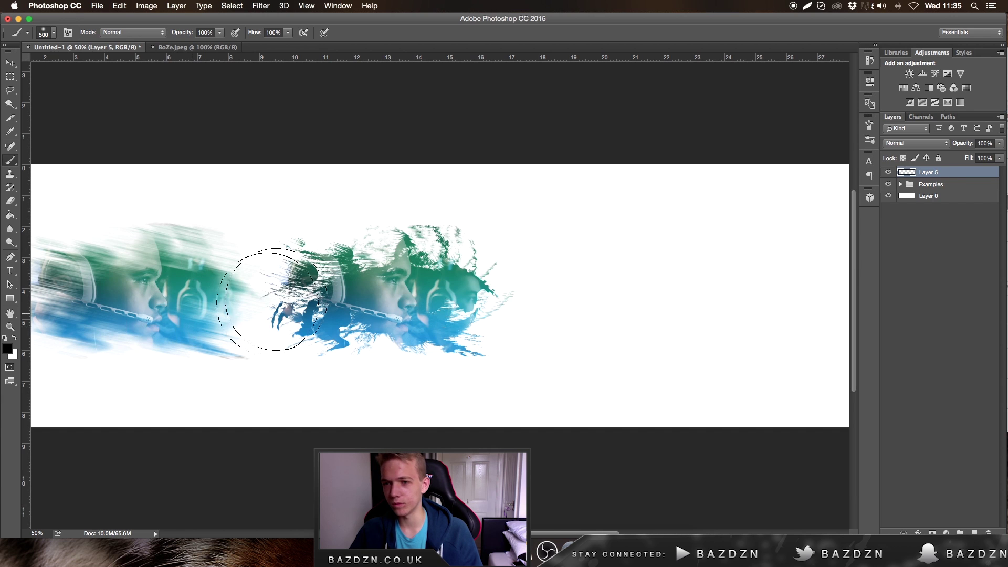
{"action": "scroll", "coordinate": [400, 248], "scroll_direction": "right", "scroll_amount": 5}
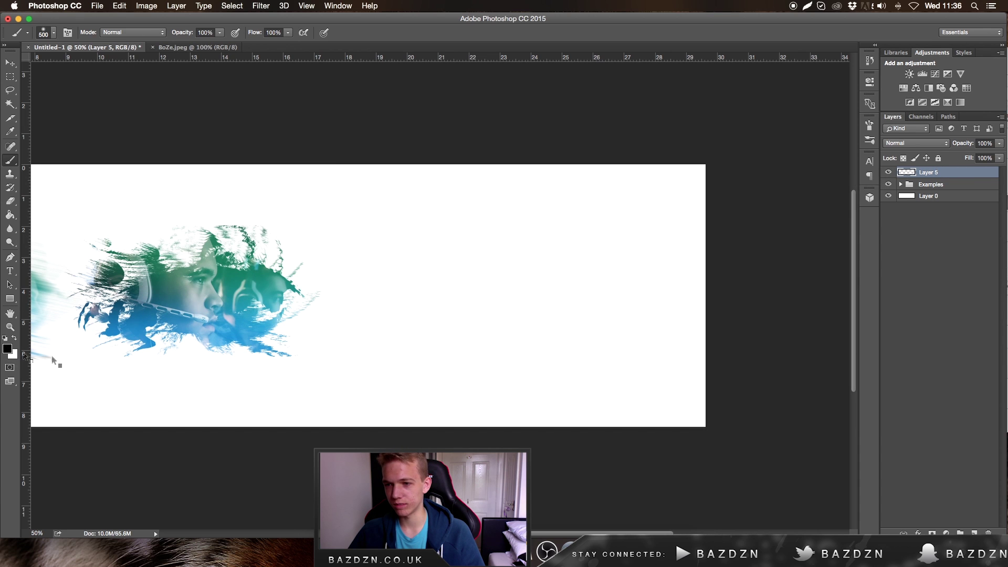
- Try stamping the 2935 px brush on the blank area of the canvas and undo the result
{"action": "right_click", "coordinate": [569, 342]}
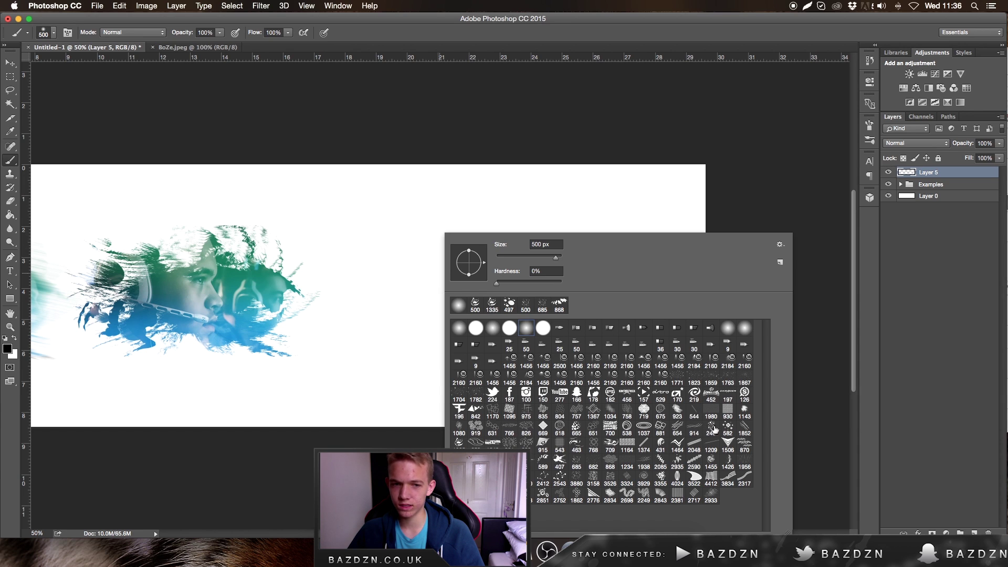
{"action": "left_click", "coordinate": [677, 463]}
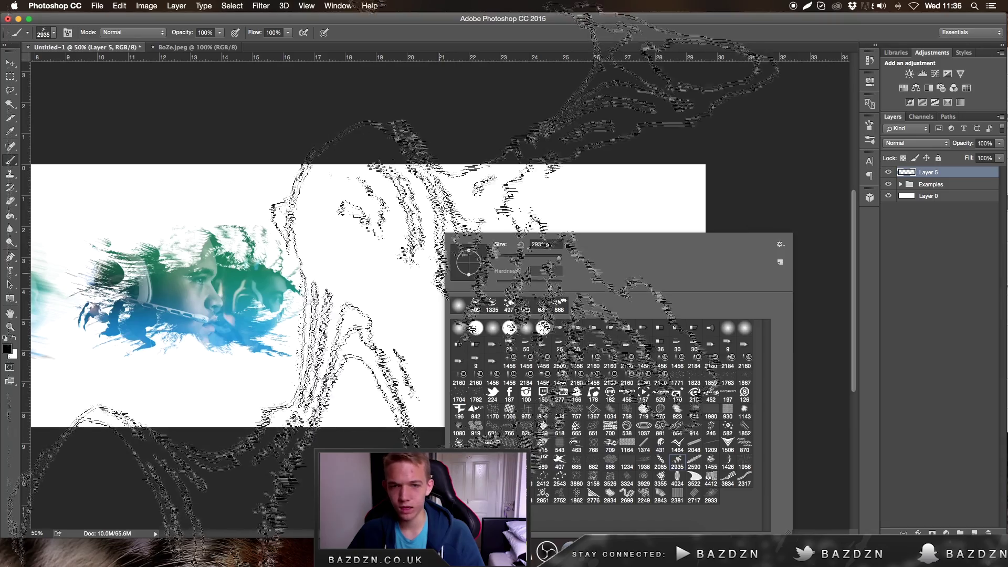
{"action": "left_click", "coordinate": [552, 284]}
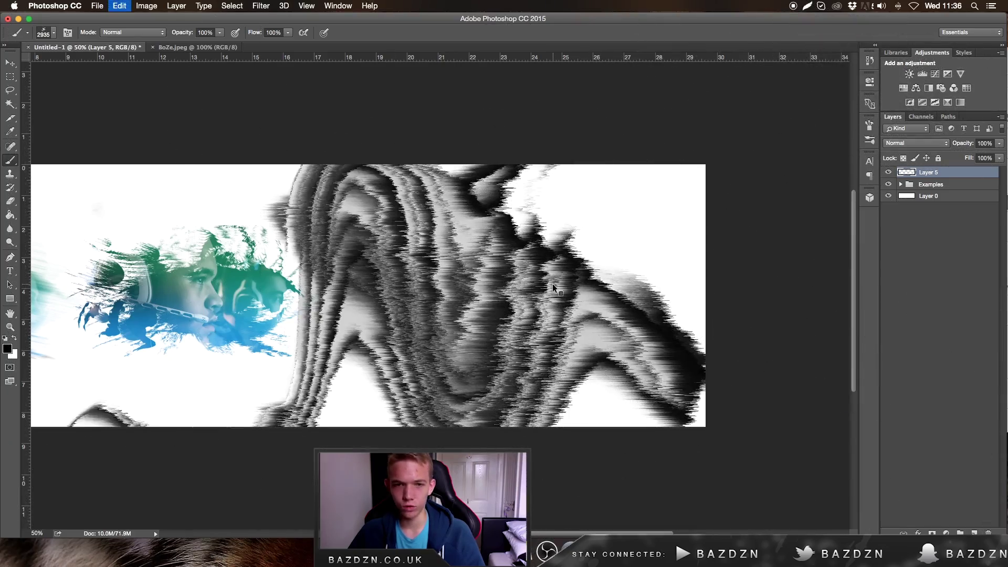
{"action": "right_click", "coordinate": [553, 284]}
{"action": "key", "text": "super+z"}
{"action": "left_click", "coordinate": [501, 224]}
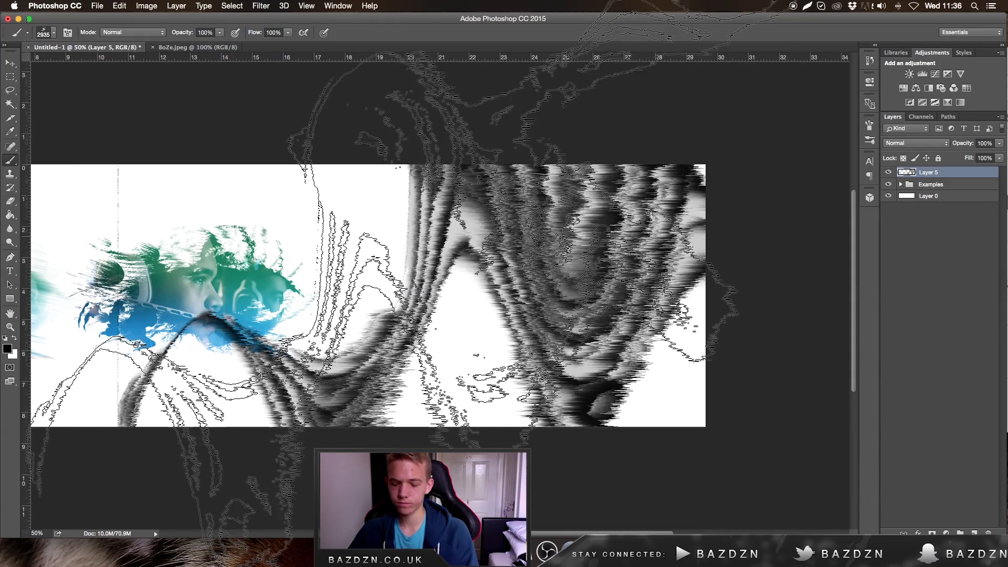
{"action": "key", "text": "Delete"}
{"action": "left_click", "coordinate": [975, 533]}
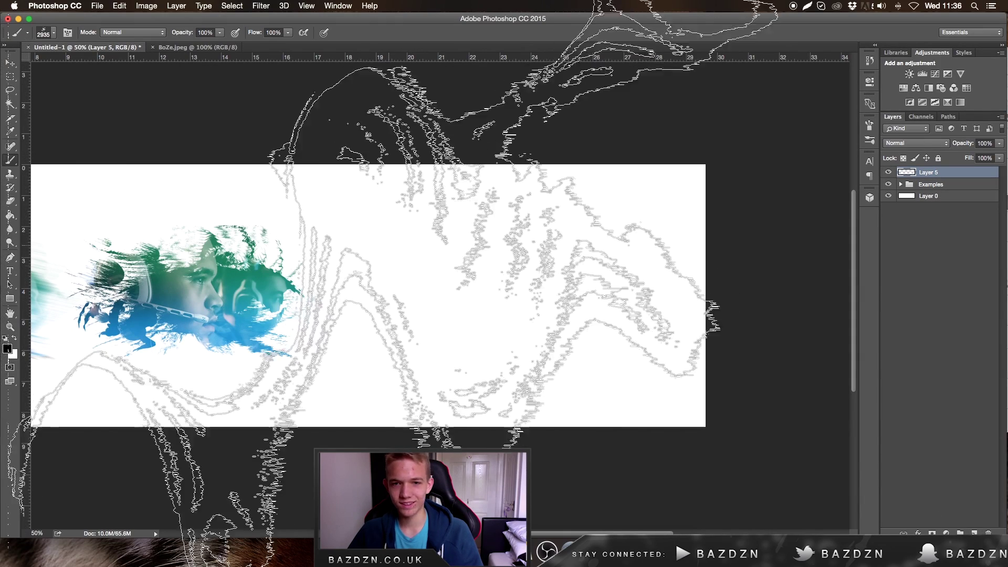
- Choose the 709 px splatter brush and stamp it once in black on the blank canvas beside the portrait examples
{"action": "right_click", "coordinate": [619, 381]}
{"action": "left_click", "coordinate": [594, 447]}
{"action": "left_click", "coordinate": [377, 297]}
{"action": "key", "text": "super+z"}
{"action": "left_click", "coordinate": [511, 275]}
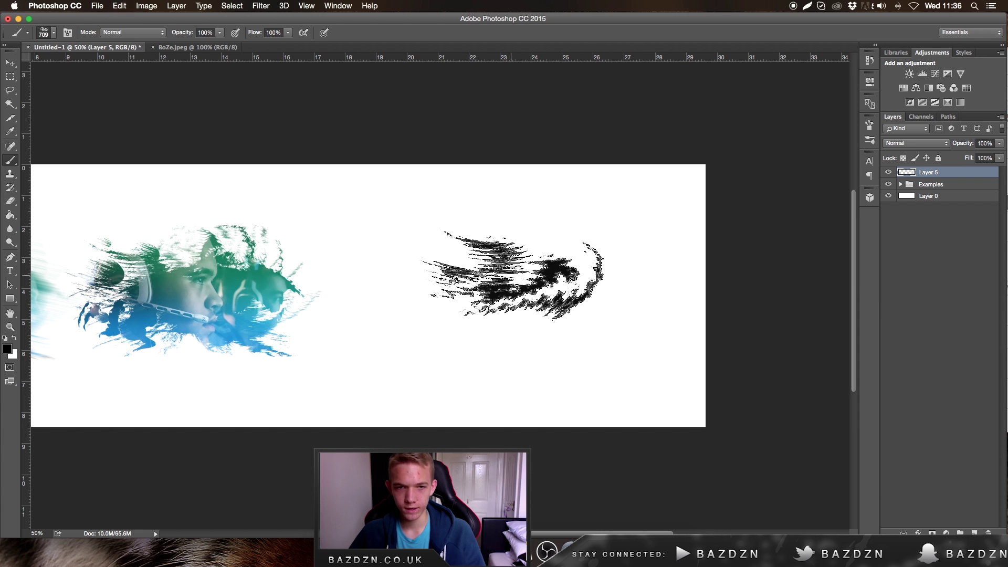
{"action": "key", "text": "super+z"}
{"action": "left_click", "coordinate": [493, 284]}
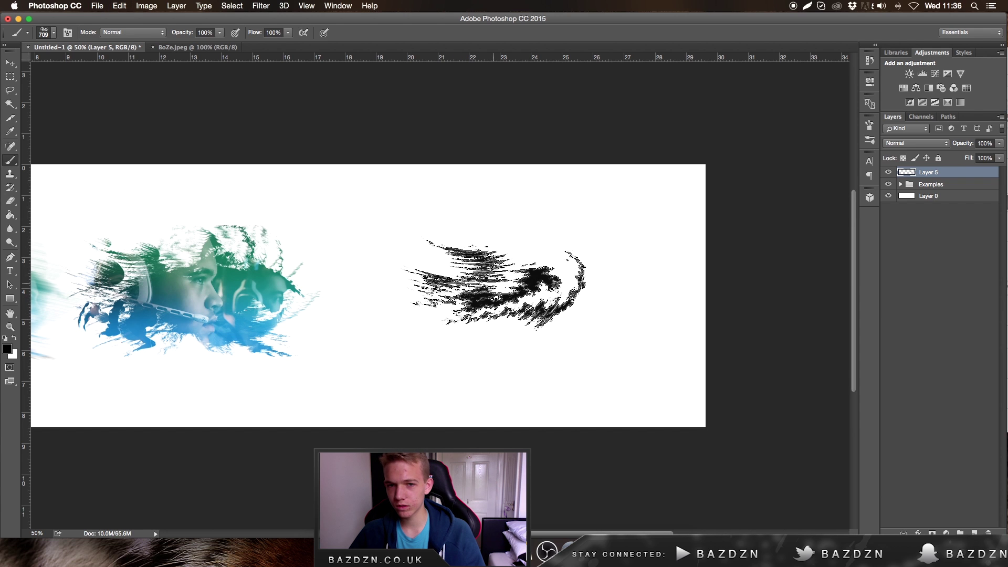
- Rotate the 709 px brush tip slightly counterclockwise and stamp it over the first black splatter
{"action": "right_click", "coordinate": [628, 265]}
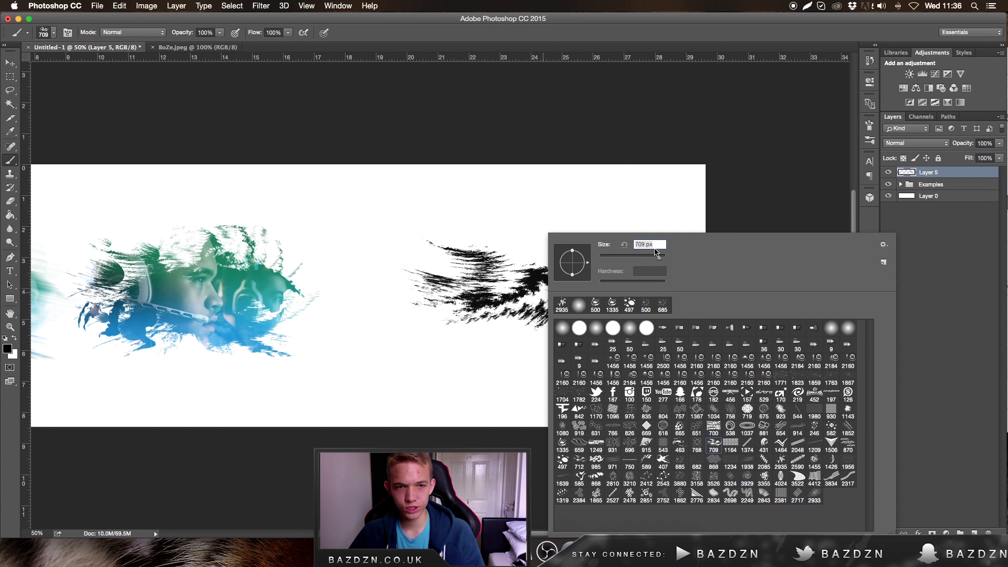
{"action": "left_click", "coordinate": [582, 259]}
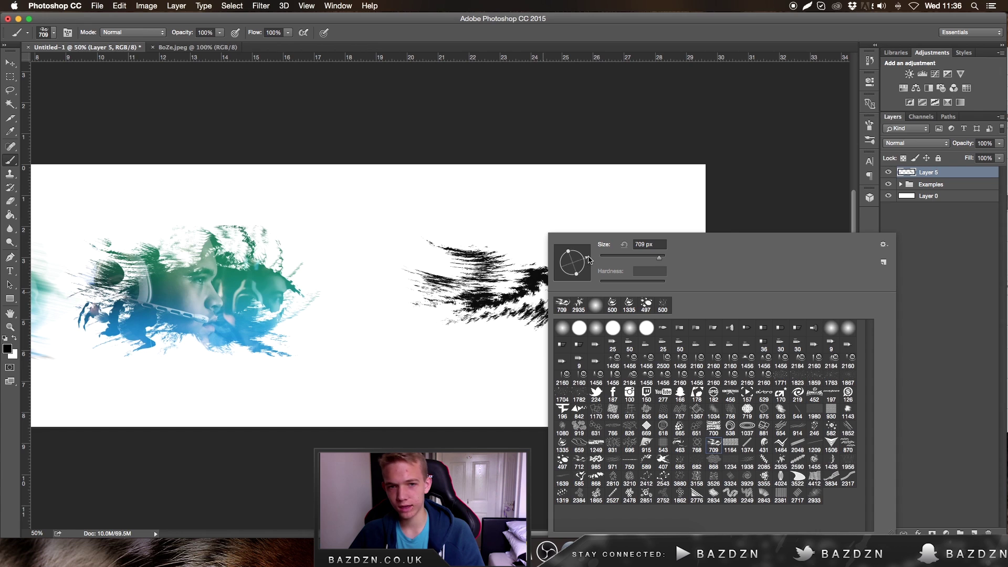
{"action": "left_click", "coordinate": [503, 280]}
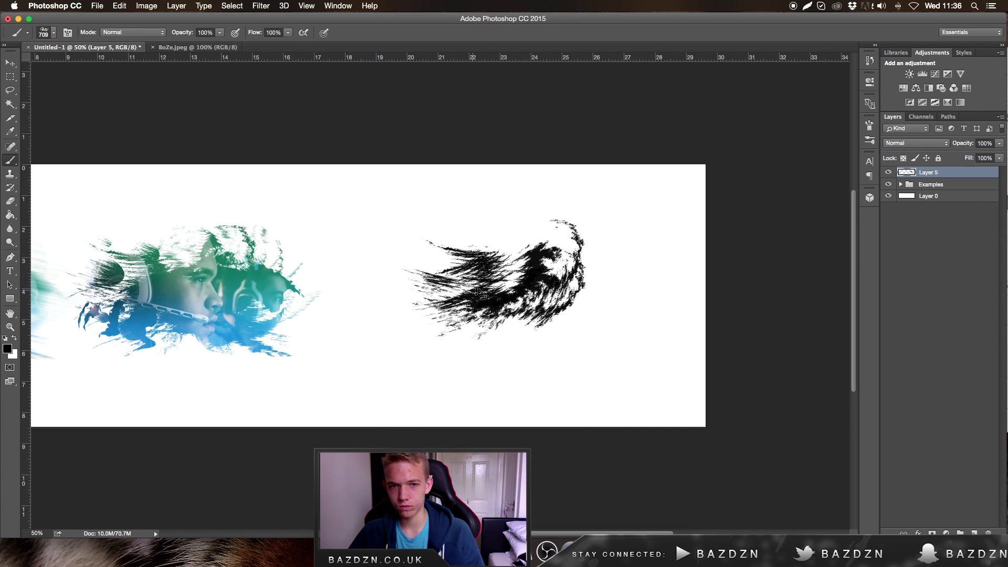
{"action": "key", "text": "super+z"}
{"action": "left_click", "coordinate": [462, 285]}
{"action": "key", "text": "super+z"}
{"action": "left_click", "coordinate": [486, 283]}
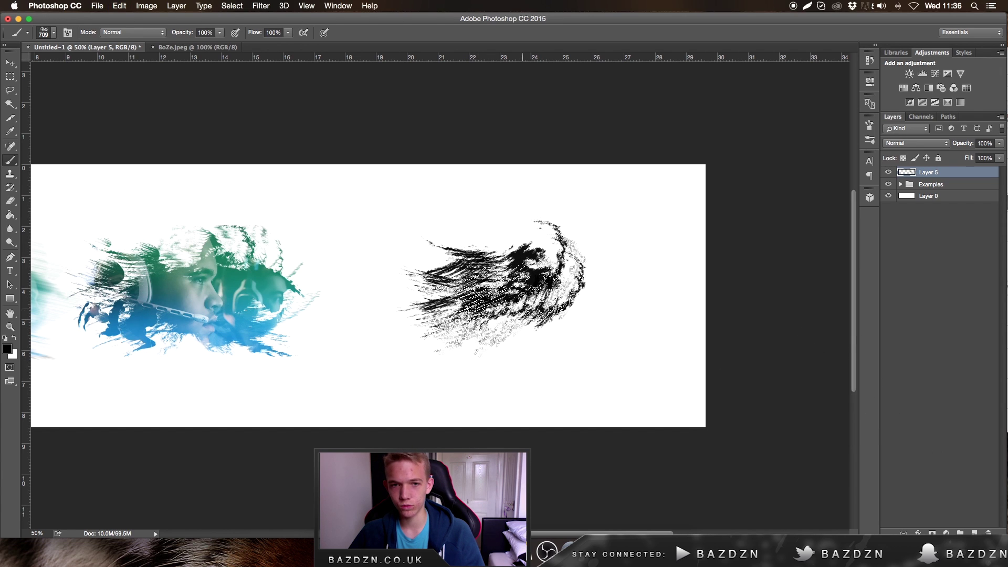
- Rotate the 709 px brush tip clockwise and stamp it again so streaks extend above the black splatter
{"action": "right_click", "coordinate": [535, 231]}
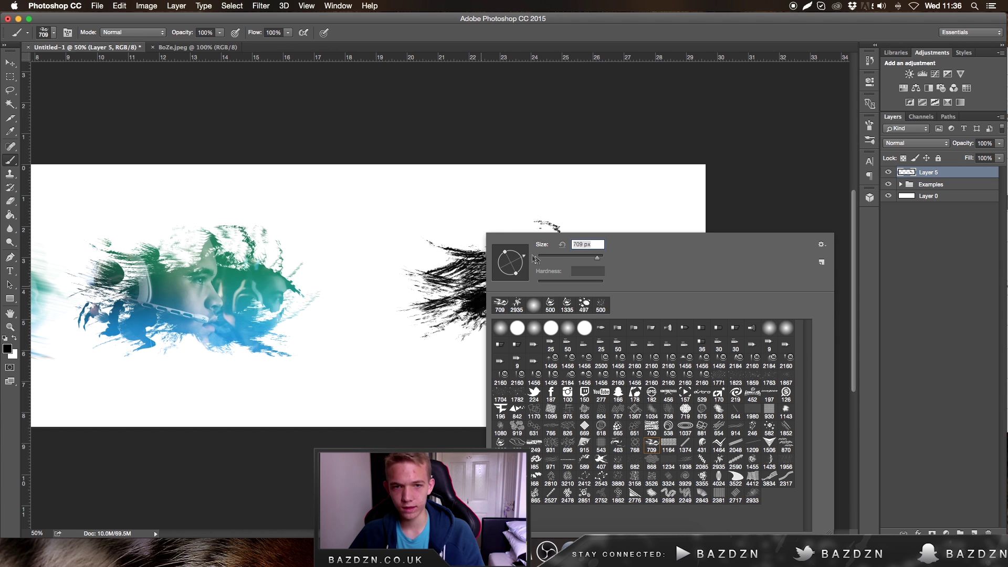
{"action": "left_click_drag", "start_coordinate": [524, 255], "coordinate": [526, 257]}
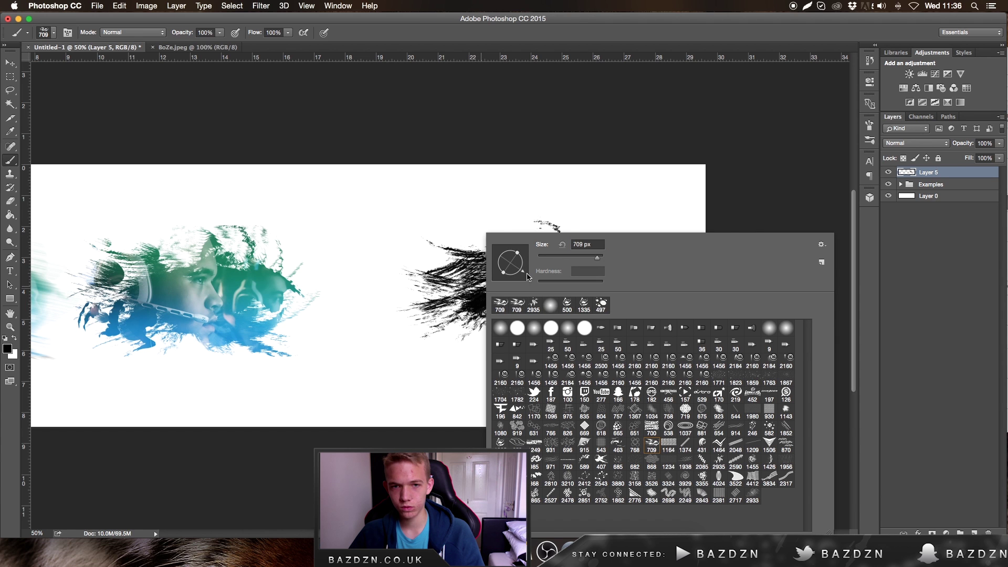
{"action": "left_click", "coordinate": [466, 275]}
{"action": "key", "text": "super+z"}
{"action": "left_click", "coordinate": [510, 267]}
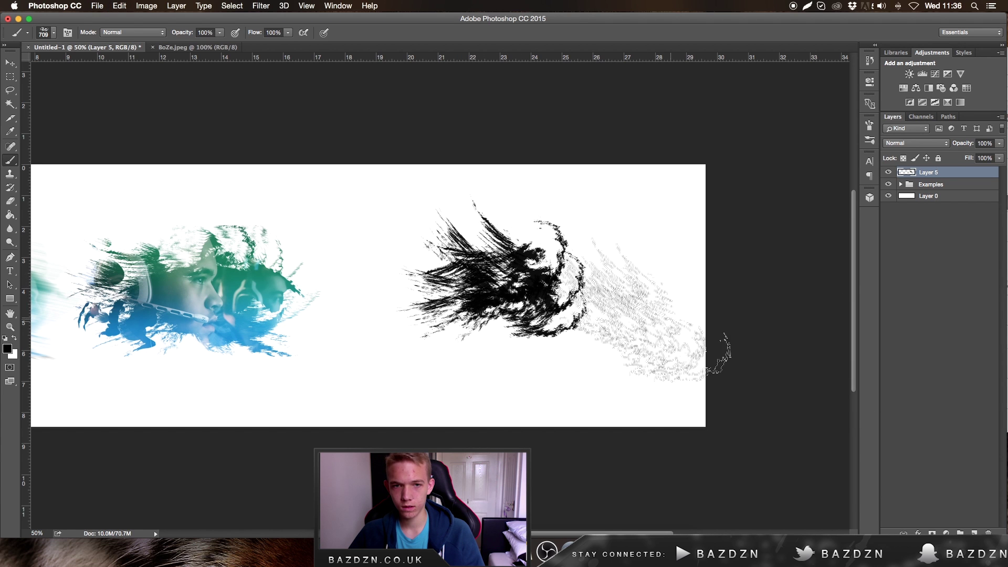
- Choose the 463 px curved-stroke brush, enlarge it to 700 px and stamp it over the right side of the splatter
{"action": "right_click", "coordinate": [595, 399]}
{"action": "left_click", "coordinate": [697, 447]}
{"action": "left_click", "coordinate": [669, 443]}
{"action": "key", "text": "Return"}
{"action": "left_click", "coordinate": [493, 269]}
{"action": "key", "text": "super+z"}
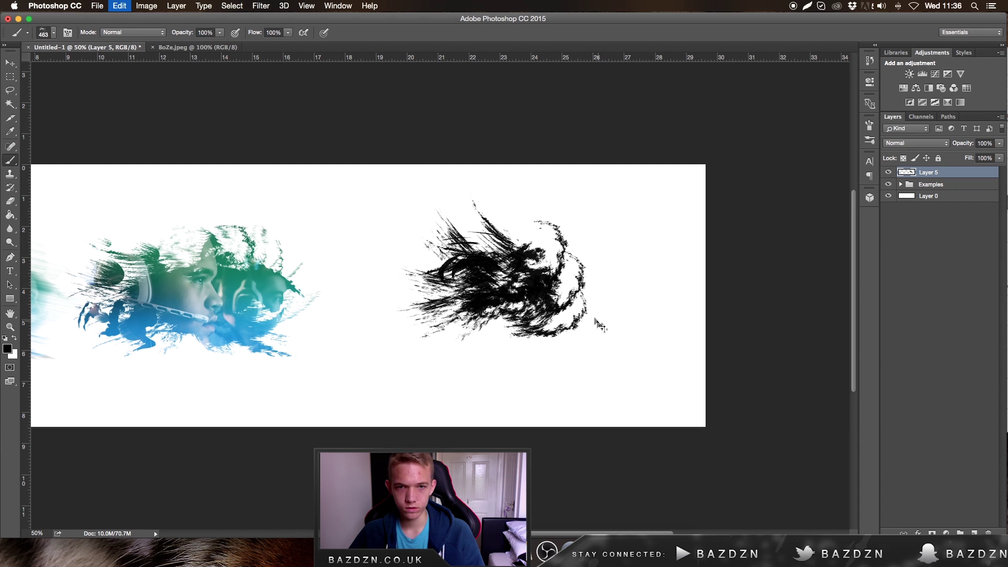
{"action": "key", "text": "]"}
{"action": "key", "text": "]"}
{"action": "key", "text": "]"}
{"action": "left_click", "coordinate": [550, 293]}
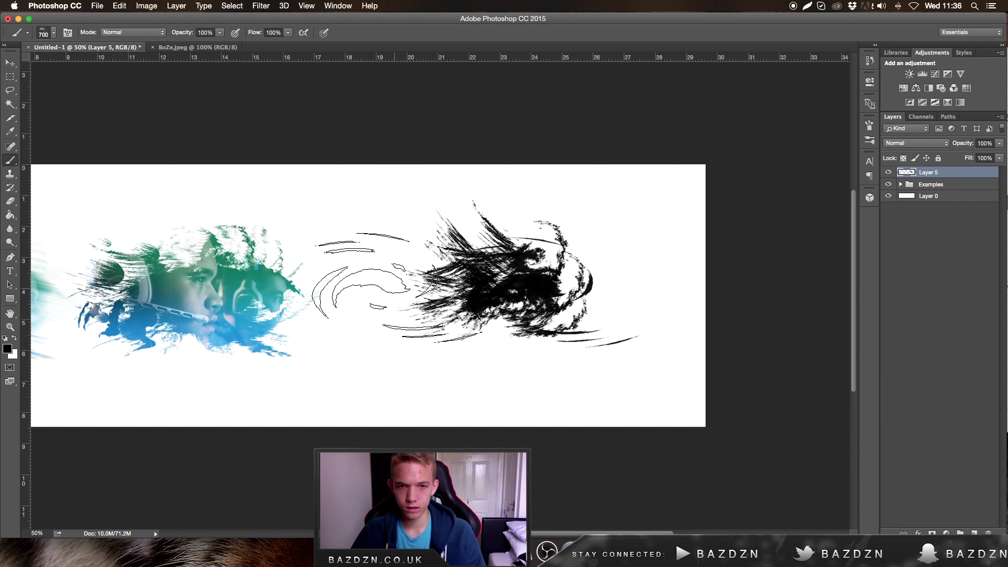
{"action": "left_click", "coordinate": [484, 264]}
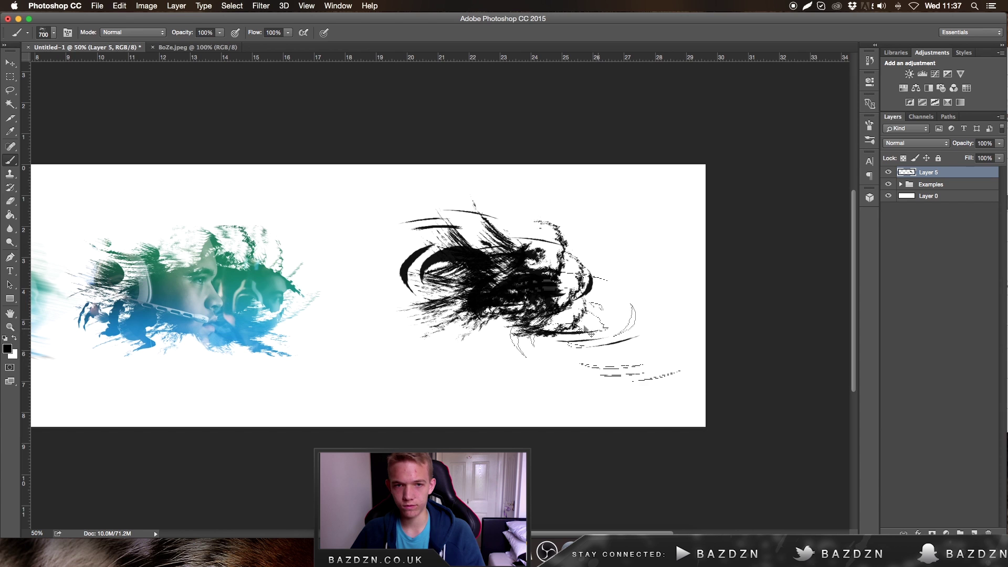
{"action": "key", "text": "super+z"}
- Rotate the 700 px curved-stroke tip counterclockwise and stamp it diagonally across the lower part of the splatter
{"action": "right_click", "coordinate": [544, 244]}
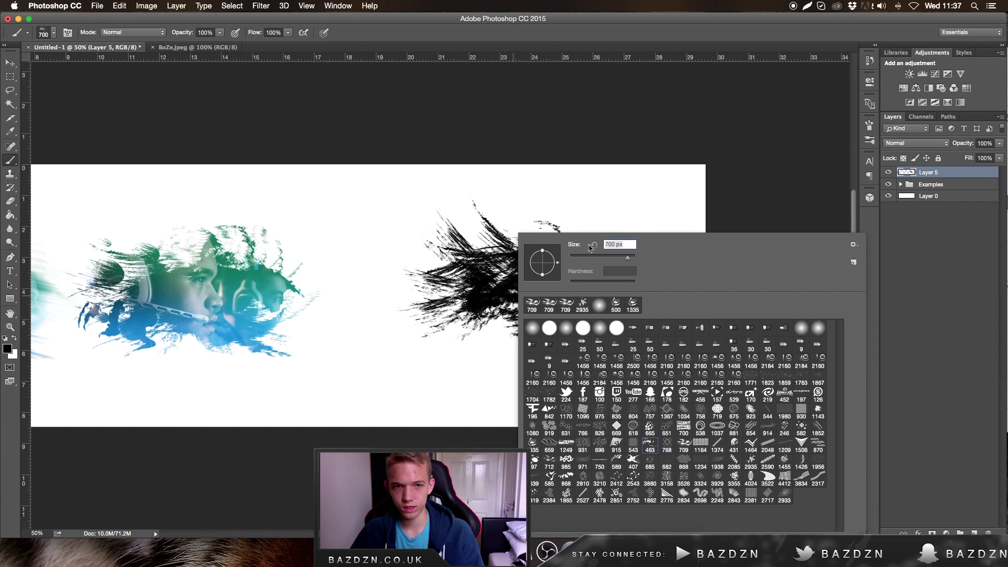
{"action": "left_click", "coordinate": [560, 265]}
{"action": "key", "text": "Return"}
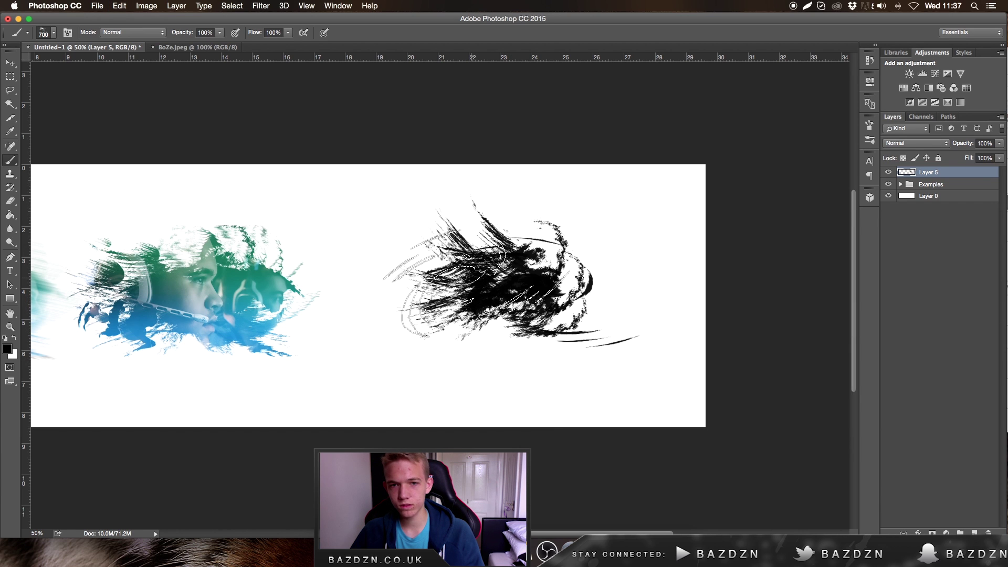
{"action": "left_click", "coordinate": [514, 297]}
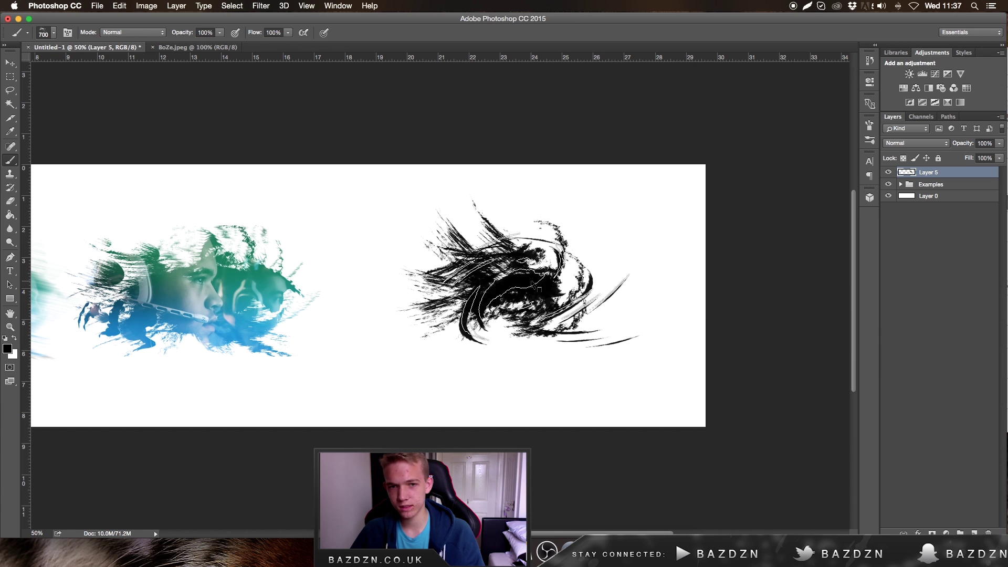
- Choose the 407 px brush, enlarge it to 900 px and stamp it twice to fill and widen the black splatter
{"action": "right_click", "coordinate": [593, 377]}
{"action": "left_click", "coordinate": [570, 446]}
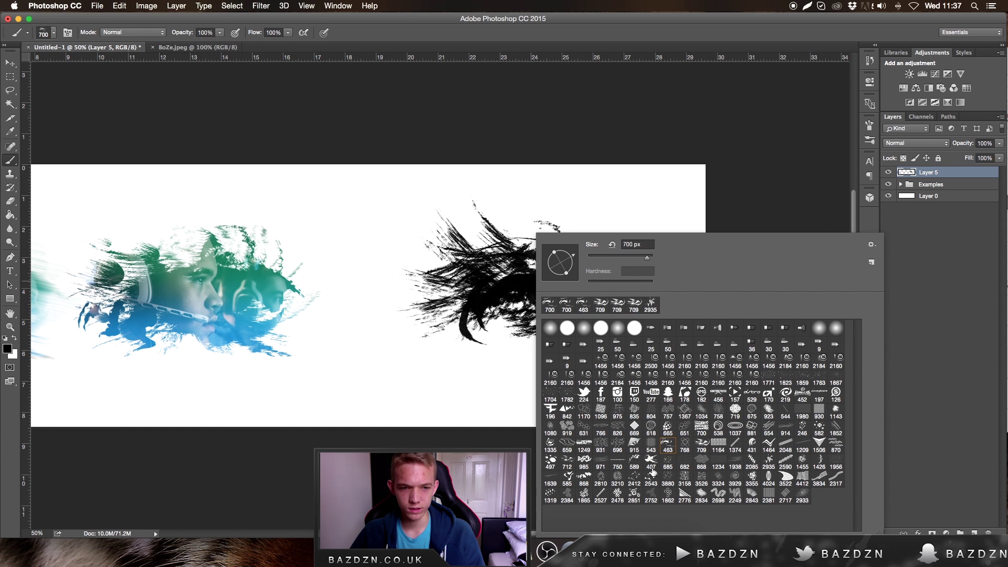
{"action": "double_click", "coordinate": [652, 466]}
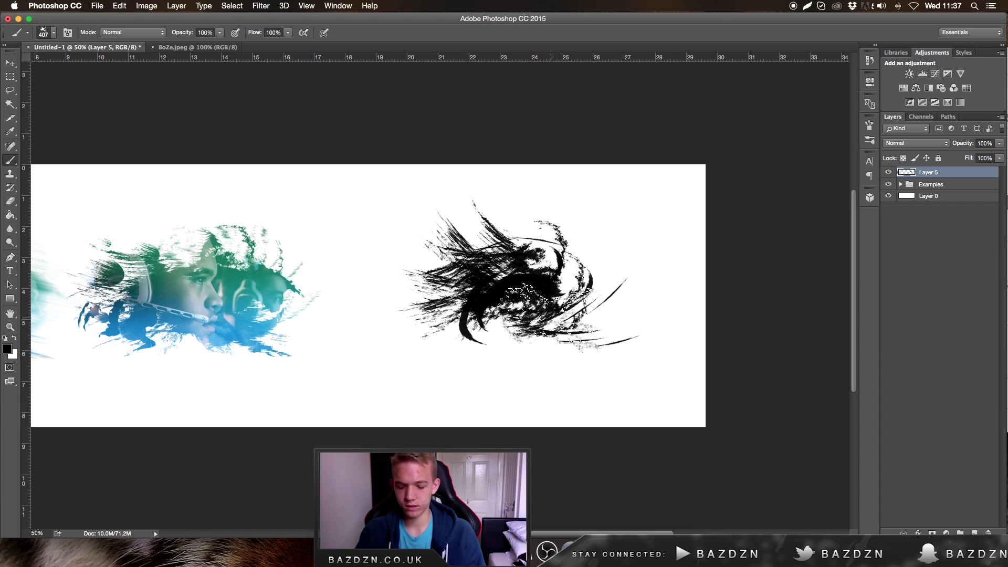
{"action": "key", "text": "bracketright"}
{"action": "key", "text": "bracketright"}
{"action": "key", "text": "bracketright"}
{"action": "left_click", "coordinate": [577, 305]}
{"action": "key", "text": "super+z"}
{"action": "left_click", "coordinate": [532, 302]}
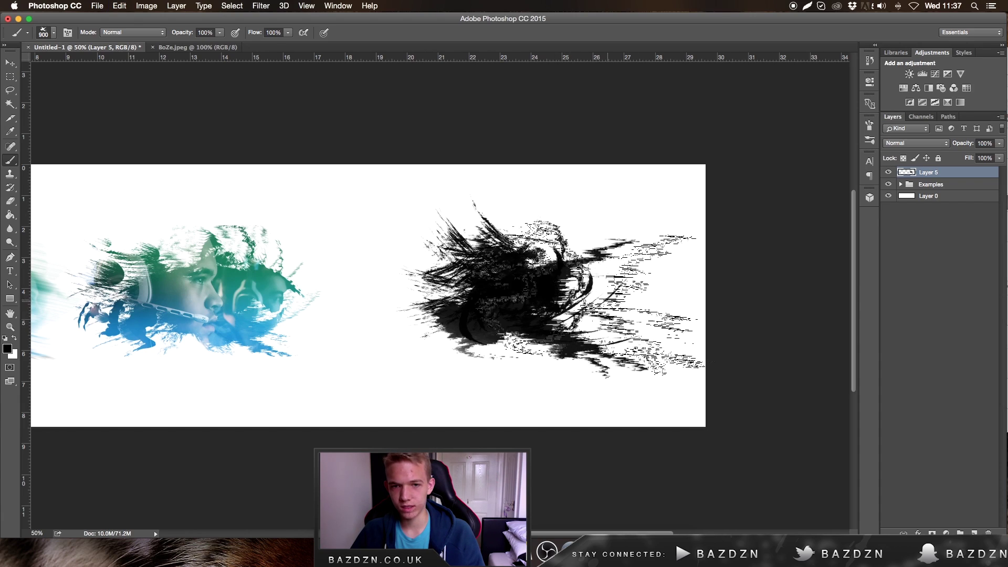
{"action": "left_click", "coordinate": [498, 294]}
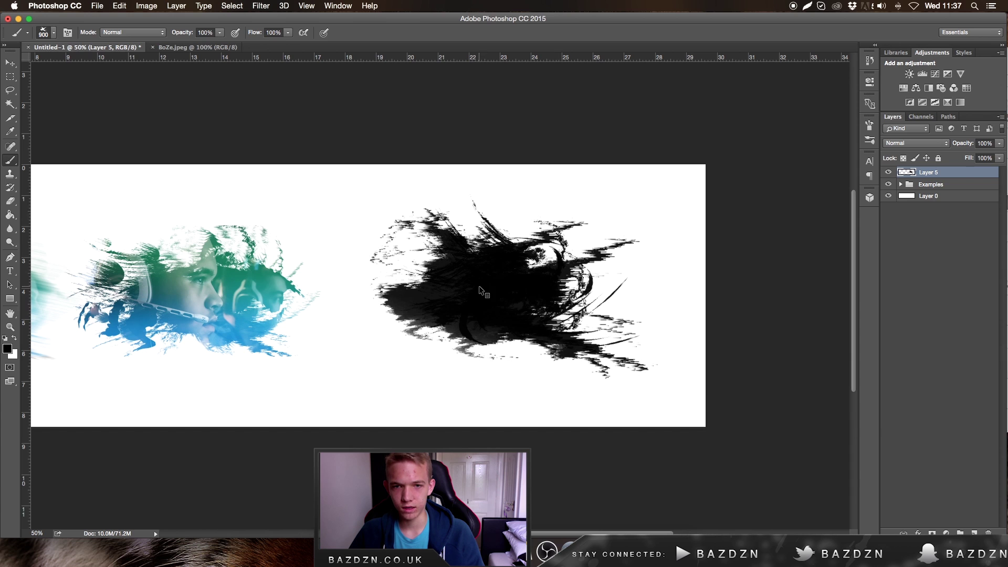
- Choose the 682 px speckle brush and stamp it to scatter small flecks around the splatter's left side
{"action": "right_click", "coordinate": [653, 448]}
{"action": "left_click", "coordinate": [580, 443]}
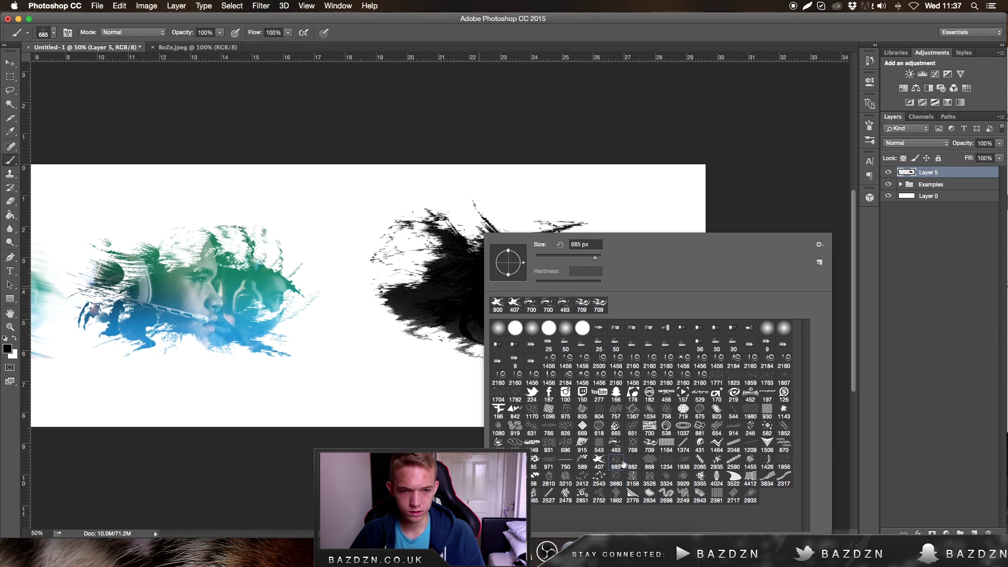
{"action": "left_click", "coordinate": [414, 255]}
{"action": "key", "text": "super+z"}
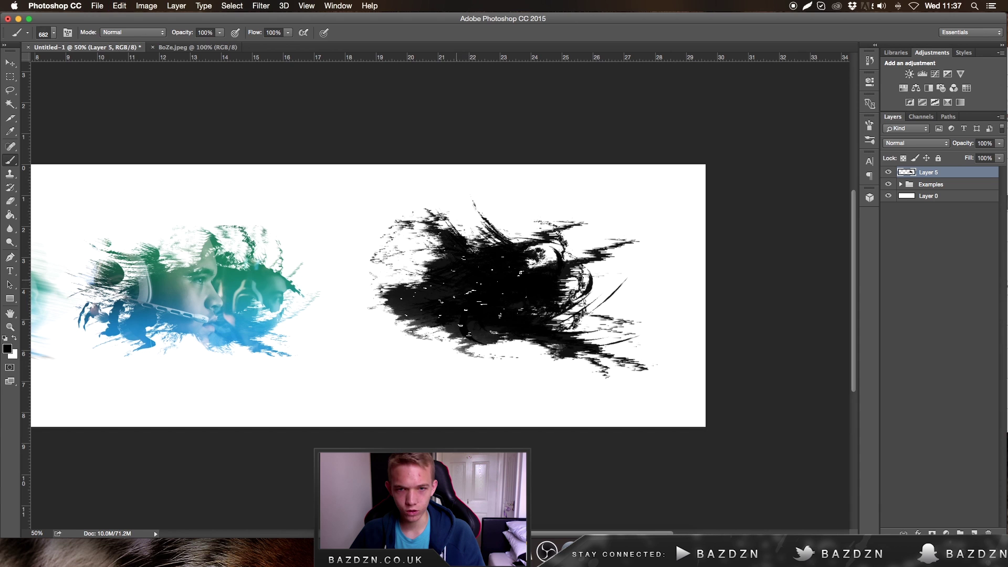
{"action": "key", "text": "super+z"}
- Choose the 407 px brush again, rotate its tip and stamp it along the left and lower edges of the splatter
{"action": "right_click", "coordinate": [710, 432]}
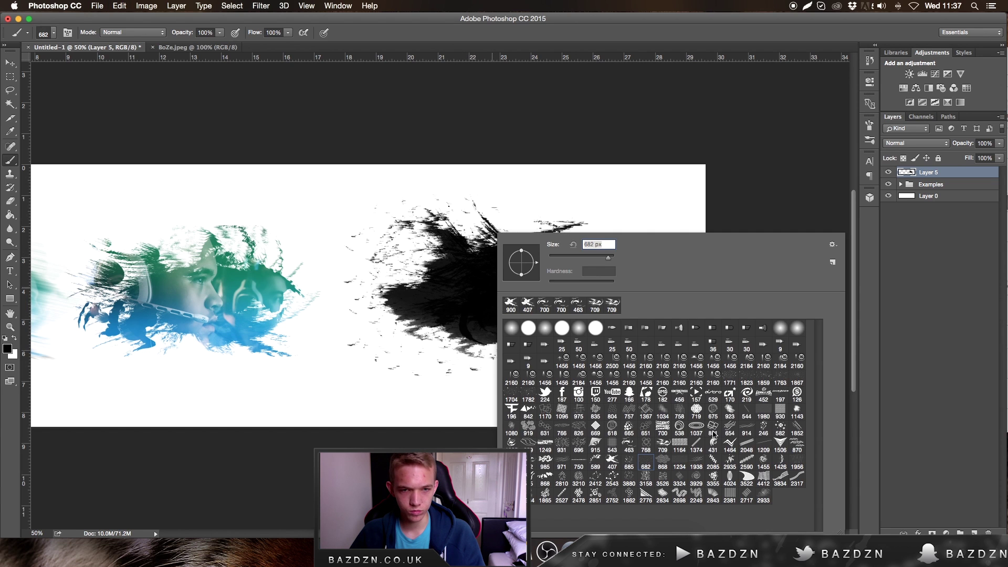
{"action": "left_click", "coordinate": [615, 461]}
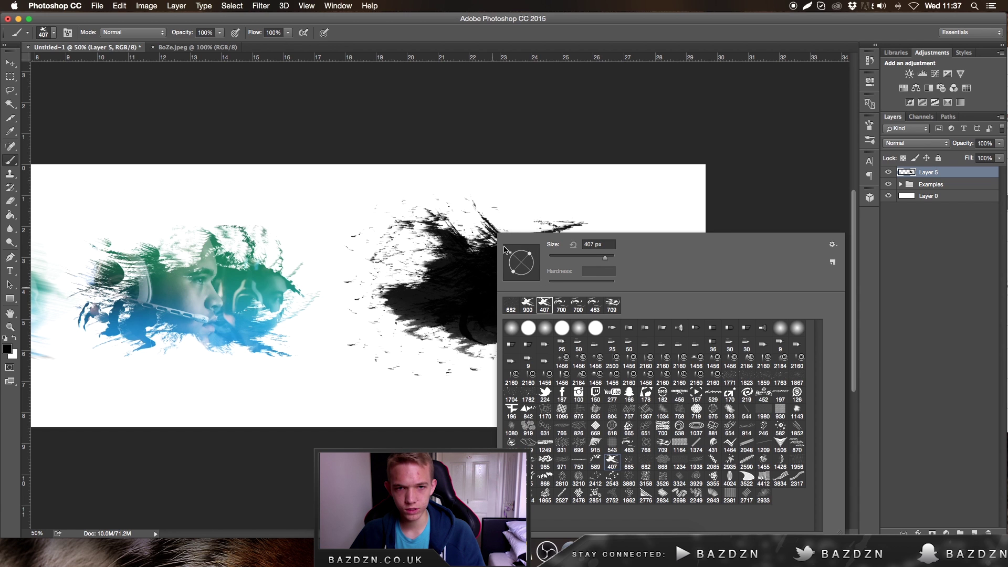
{"action": "left_click", "coordinate": [423, 271]}
{"action": "left_click", "coordinate": [406, 305]}
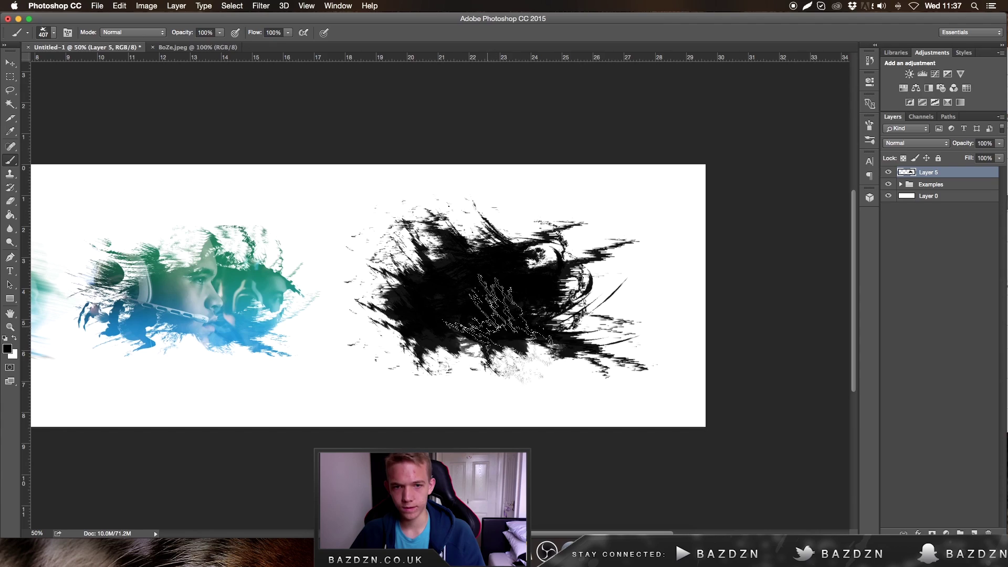
- Copy the photo from BoZe.jpeg into the Untitled-1 document and place it over the black splatter
{"action": "key", "text": "super+plus"}
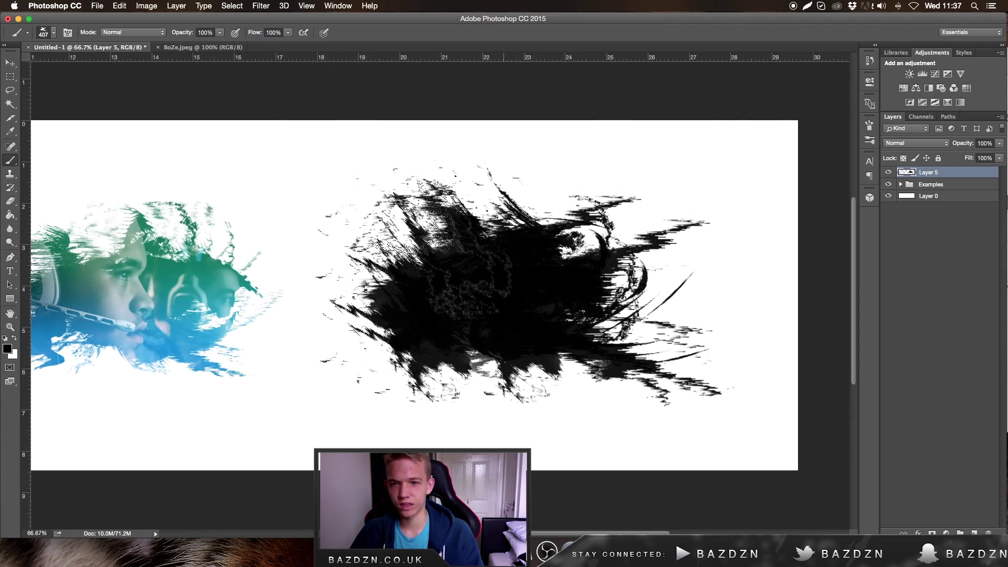
{"action": "scroll", "coordinate": [383, 273], "scroll_direction": "left", "scroll_amount": 5}
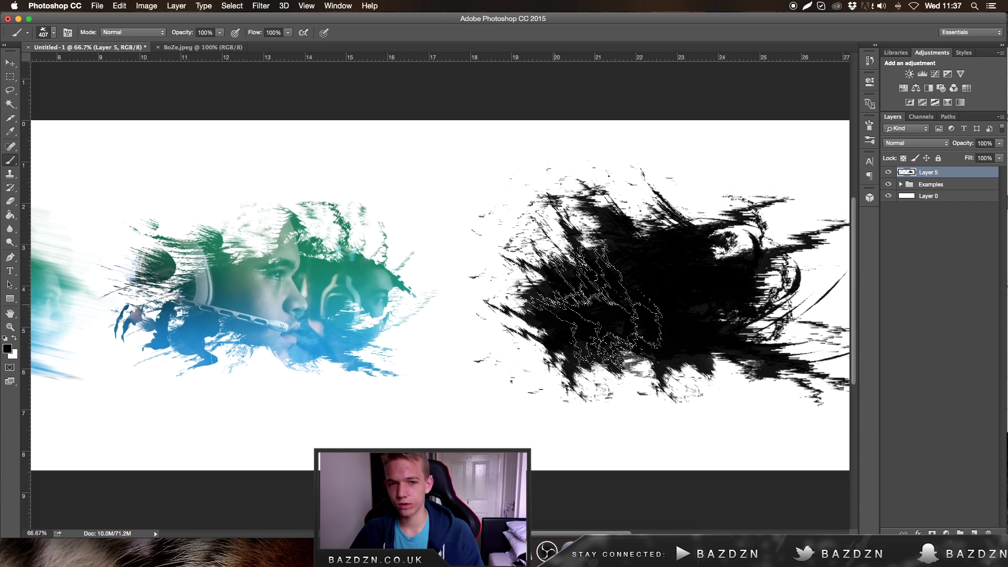
{"action": "scroll", "coordinate": [498, 294], "scroll_direction": "right", "scroll_amount": 6}
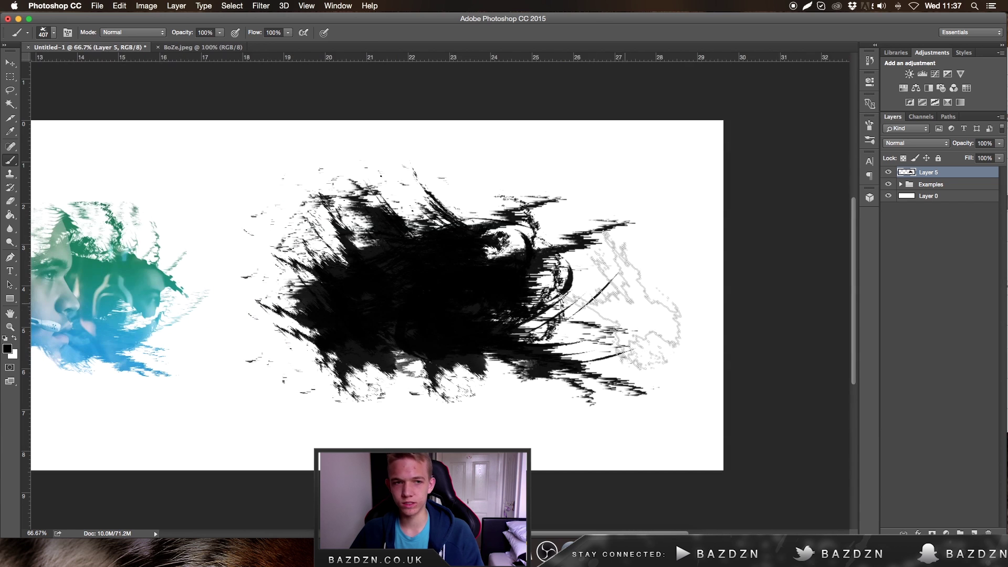
{"action": "left_click", "coordinate": [5, 64]}
{"action": "left_click", "coordinate": [220, 48]}
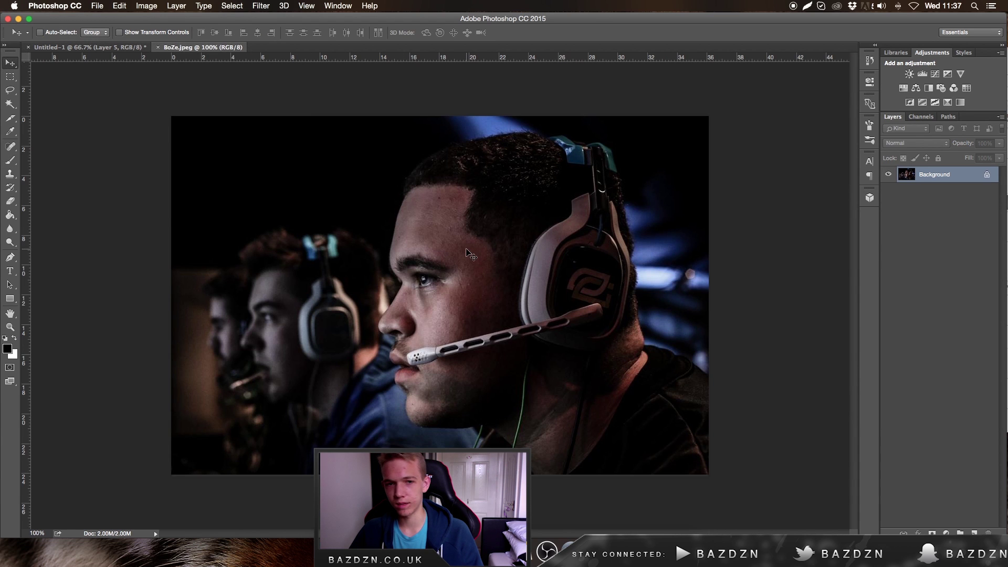
{"action": "left_click_drag", "start_coordinate": [421, 203], "coordinate": [443, 285]}
{"action": "left_click_drag", "start_coordinate": [525, 289], "coordinate": [683, 261]}
- Scale the placed photo up proportionally to about 122.5% so it covers the black splatter
{"action": "key", "text": "super+t"}
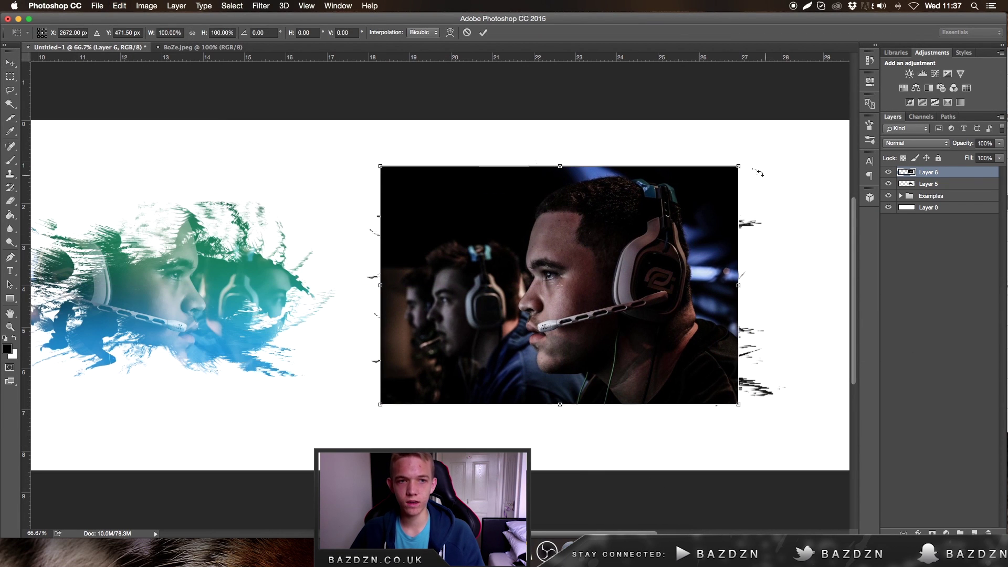
{"action": "left_click_drag", "start_coordinate": [744, 166], "coordinate": [785, 142]}
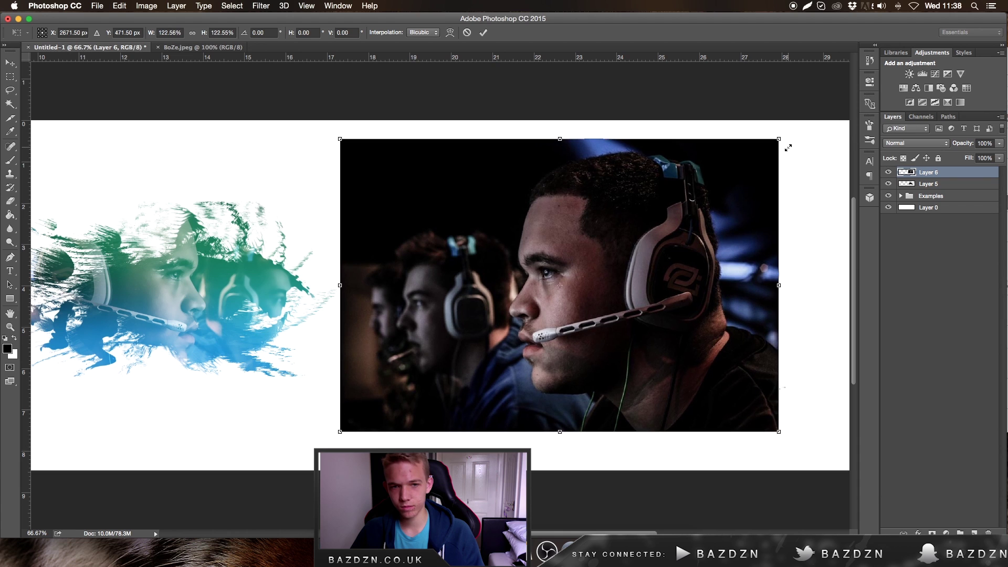
{"action": "key", "text": "Return"}
{"action": "scroll", "coordinate": [735, 236], "scroll_direction": "right", "scroll_amount": 3}
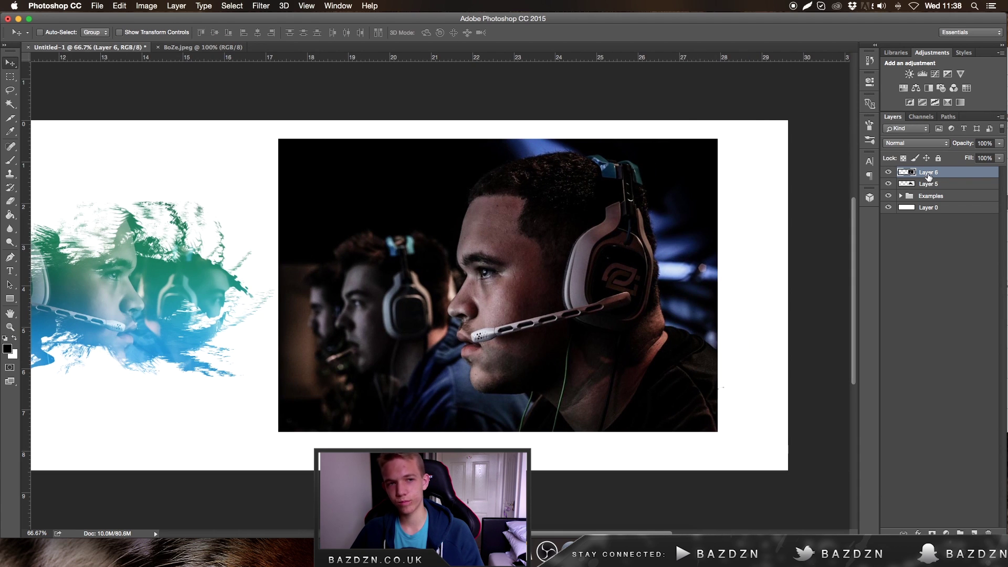
- Check the splatter beneath the photo, then clip the photo on Layer 6 to the splatter on Layer 5 with a clipping mask
{"action": "left_click", "coordinate": [941, 184]}
{"action": "left_click", "coordinate": [889, 172]}
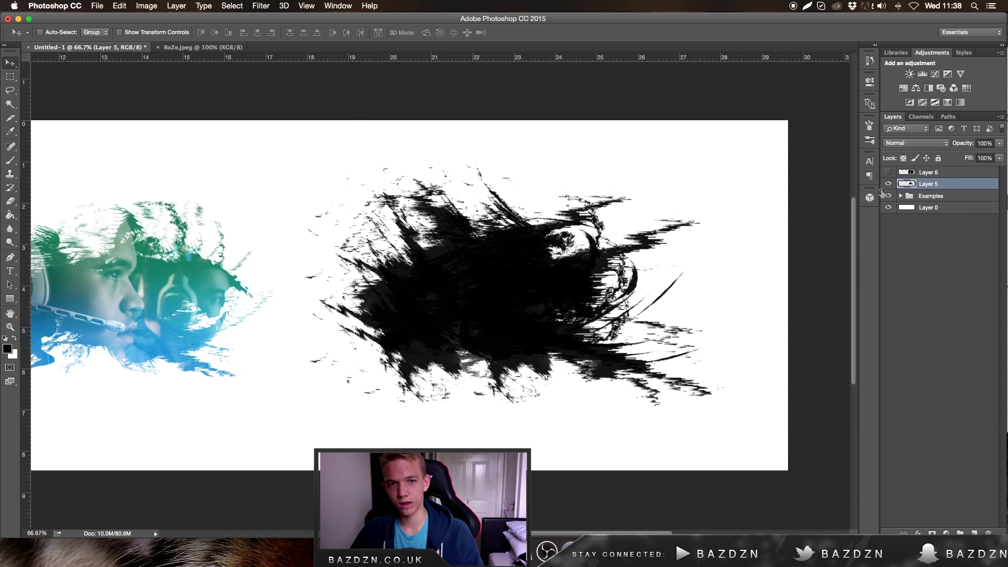
{"action": "left_click", "coordinate": [889, 172]}
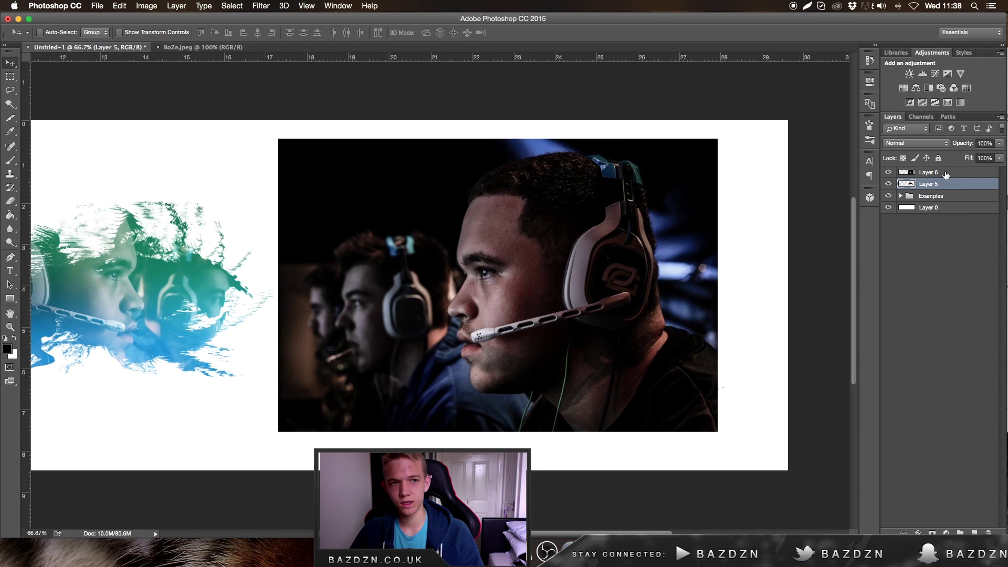
{"action": "left_click", "coordinate": [945, 174]}
{"action": "right_click", "coordinate": [948, 174]}
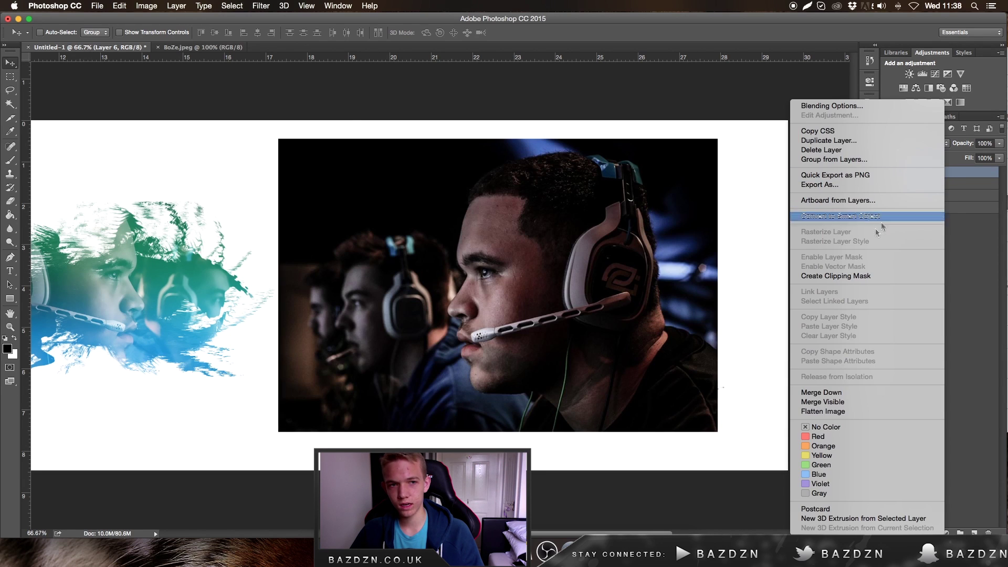
{"action": "left_click", "coordinate": [839, 277]}
- Shift the clipped photo slightly left and down so the face sits inside the splatter
{"action": "left_click_drag", "start_coordinate": [549, 291], "coordinate": [517, 300]}
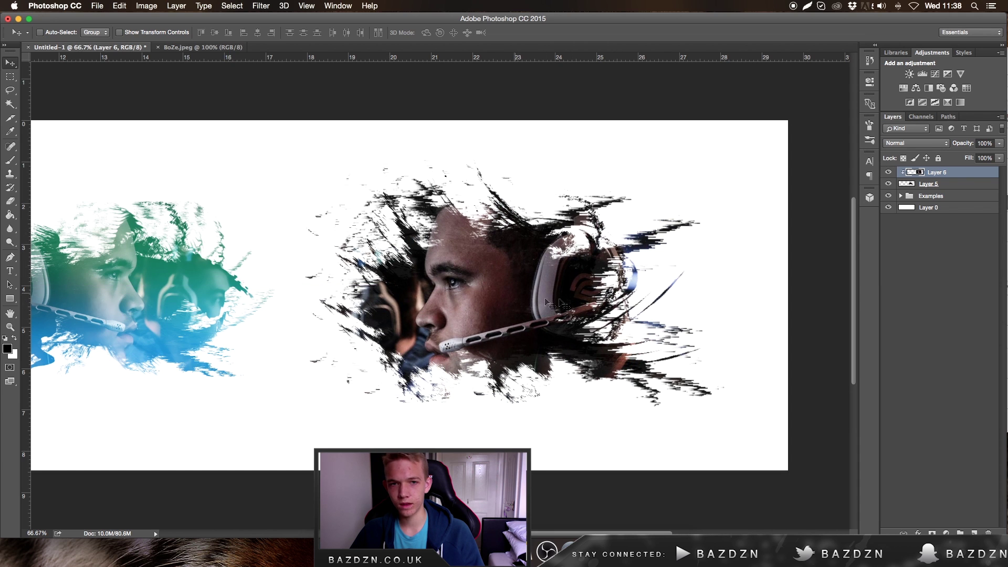
{"action": "left_click_drag", "start_coordinate": [577, 277], "coordinate": [581, 277]}
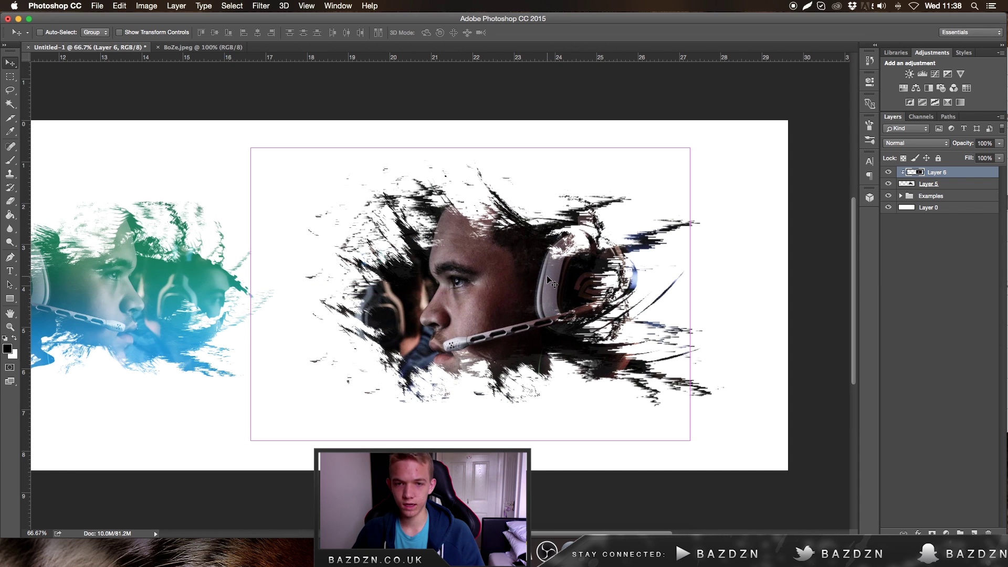
{"action": "key", "text": "super"}
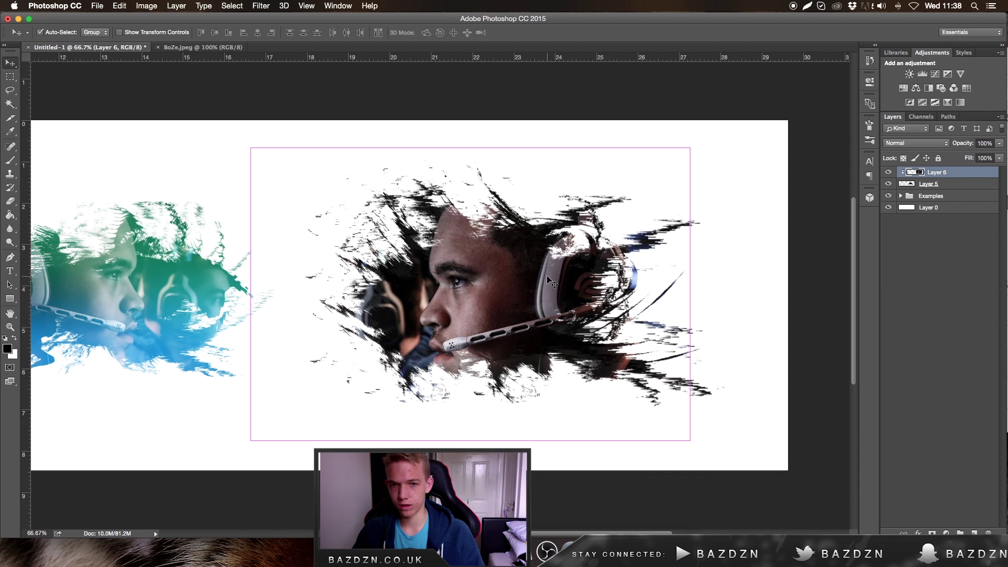
- Flip the clipped photo horizontally and move it right and slightly up so the face fills the splatter
{"action": "key", "text": "super+t"}
{"action": "right_click", "coordinate": [537, 275]}
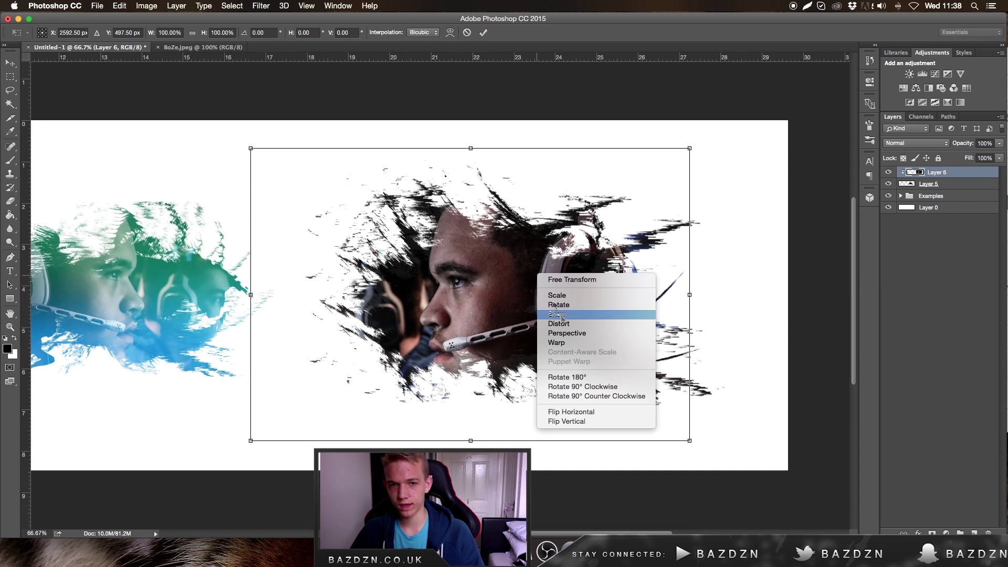
{"action": "left_click", "coordinate": [584, 412]}
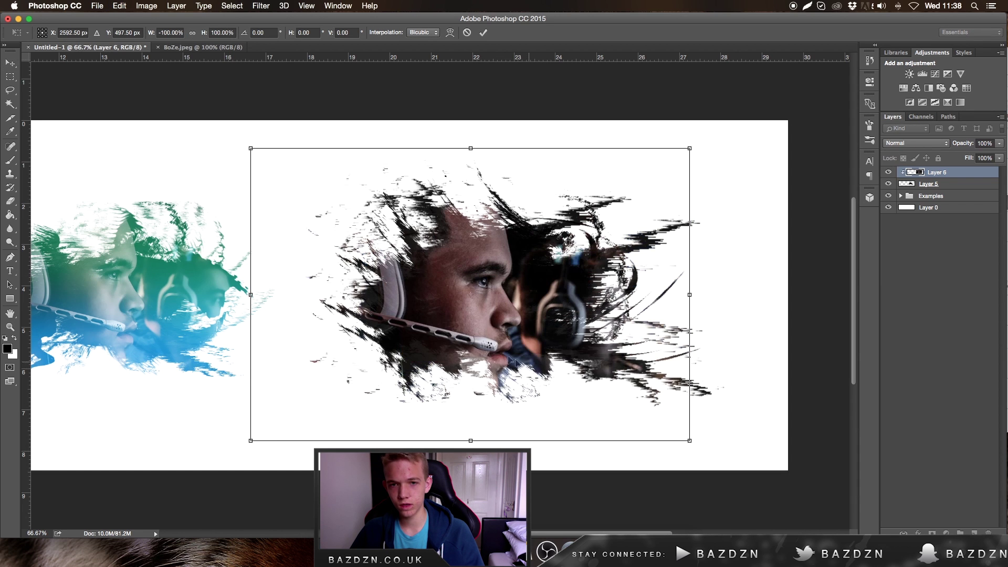
{"action": "left_click_drag", "start_coordinate": [525, 330], "coordinate": [560, 321]}
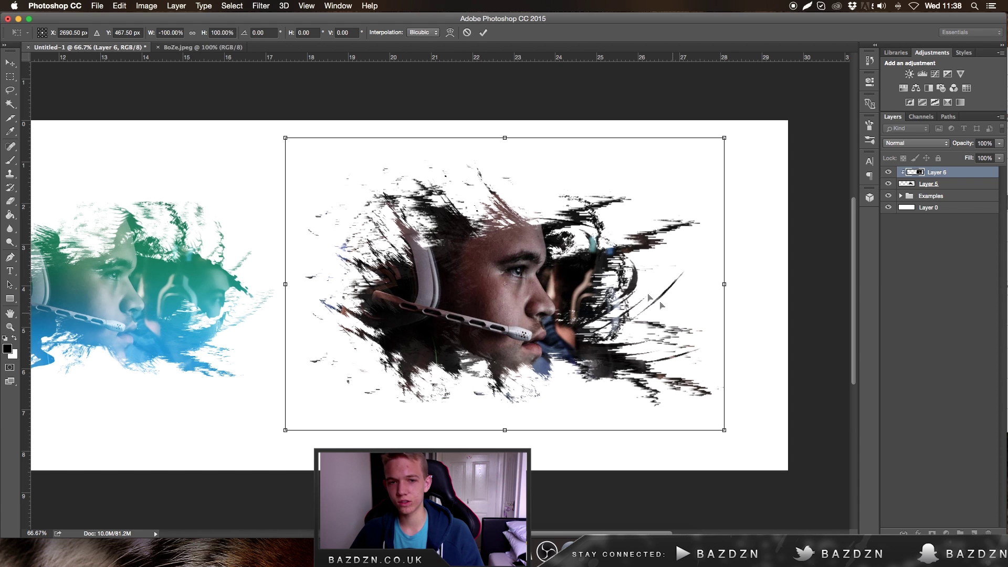
{"action": "key", "text": "Return"}
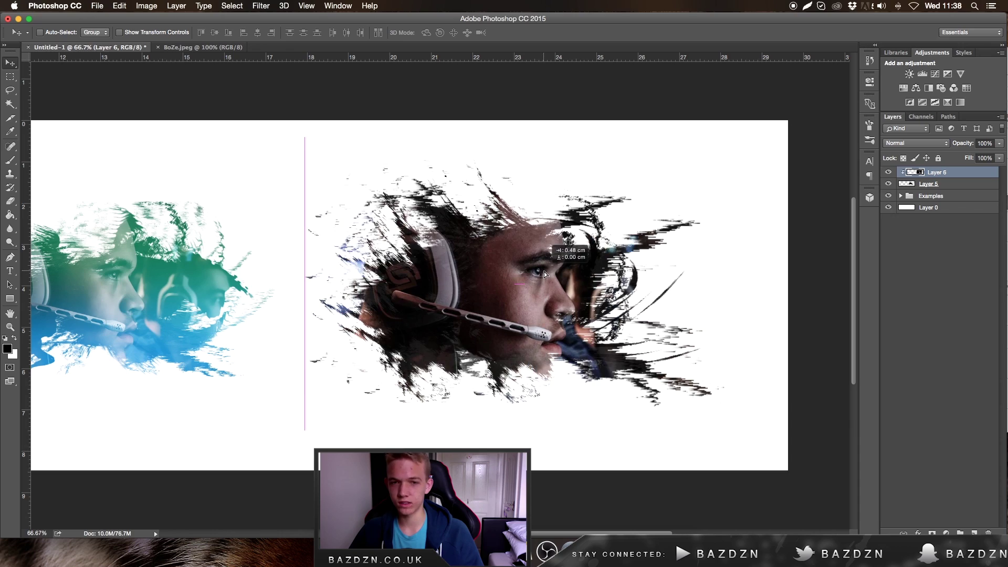
- Add a new layer above the photo, clipped to the splatter on Layer 5
{"action": "key", "text": "super+minus"}
{"action": "key", "text": "super+minus"}
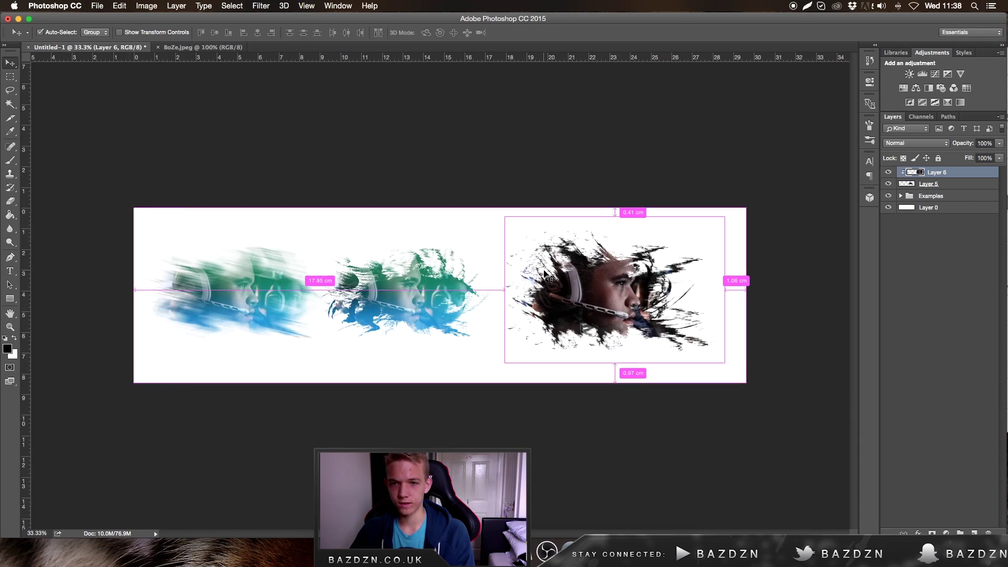
{"action": "key", "text": "super+plus"}
{"action": "key", "text": "super+plus"}
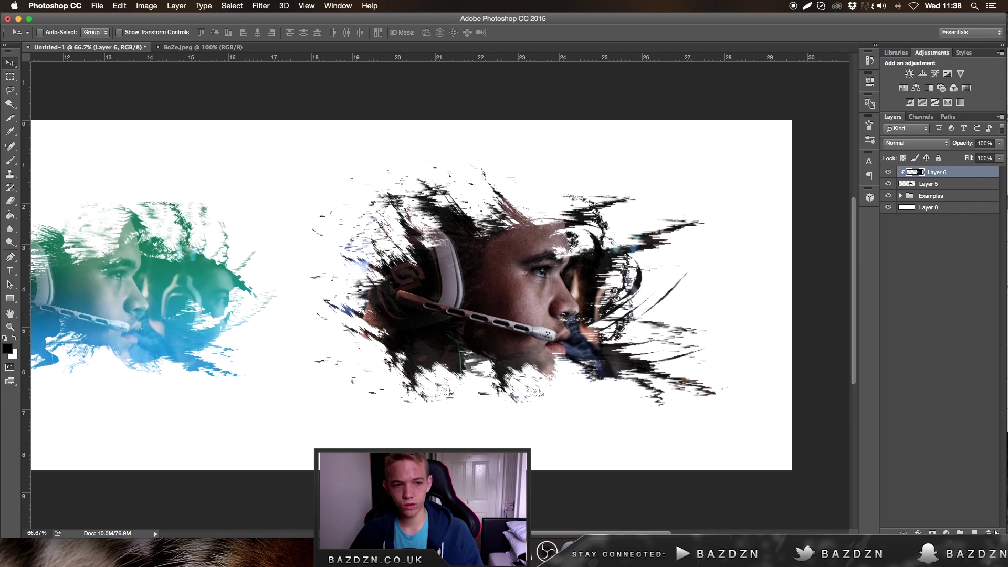
{"action": "left_click", "coordinate": [974, 532]}
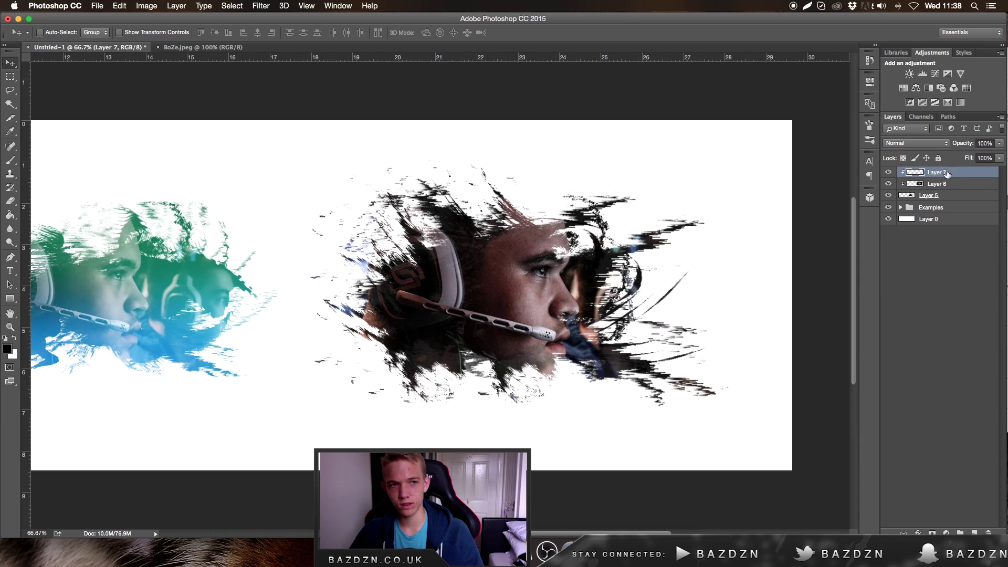
{"action": "right_click", "coordinate": [940, 175]}
{"action": "right_click", "coordinate": [940, 175]}
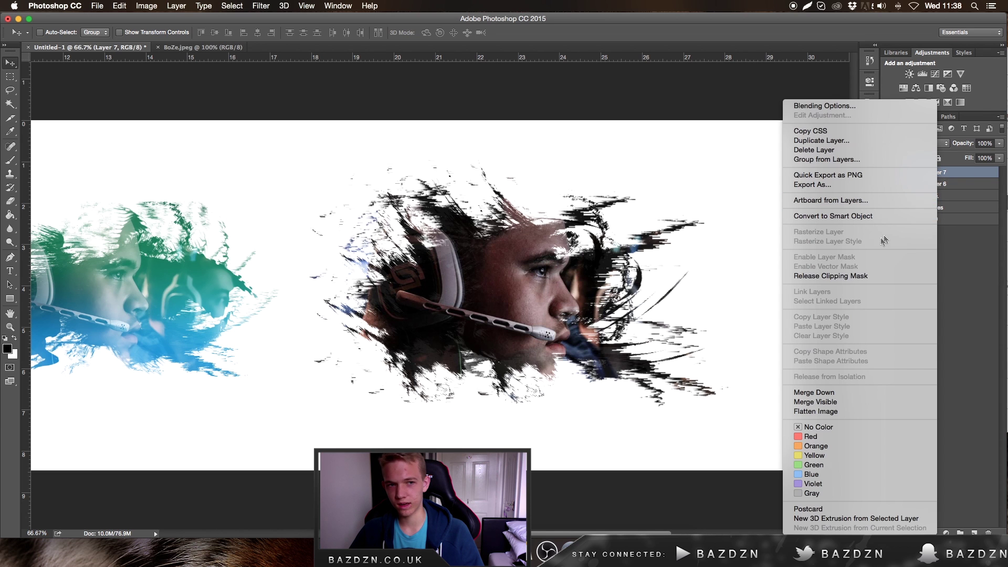
{"action": "left_click", "coordinate": [990, 177]}
- Choose a soft round brush at 407 px with 0% hardness for painting on Layer 7
{"action": "key", "text": "b"}
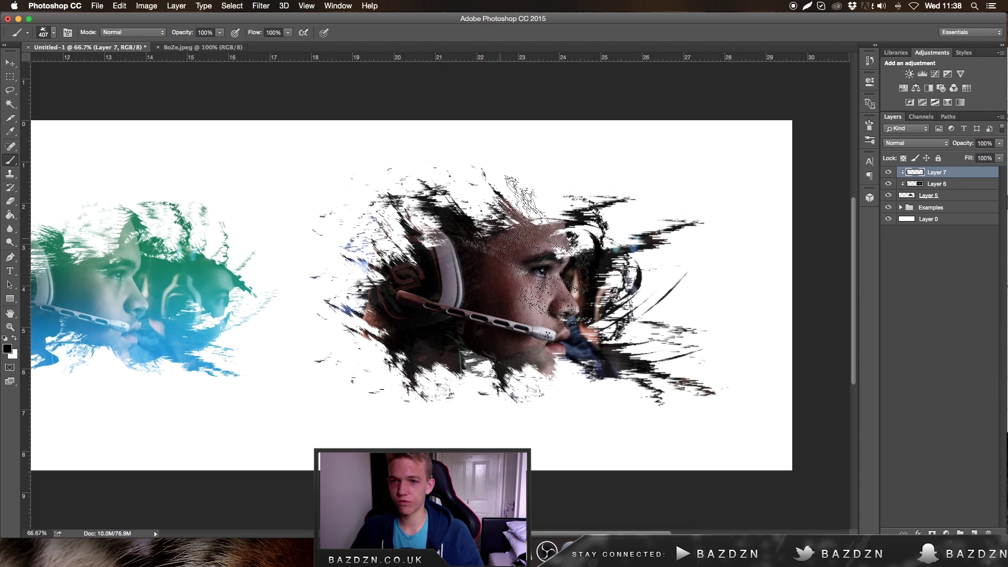
{"action": "right_click", "coordinate": [609, 260]}
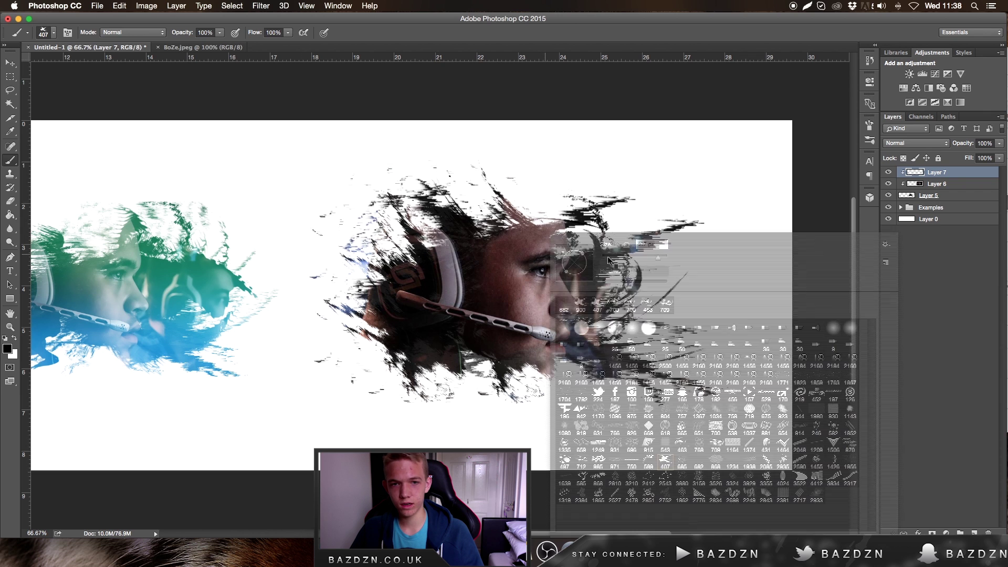
{"action": "left_click", "coordinate": [633, 329]}
{"action": "left_click", "coordinate": [478, 151]}
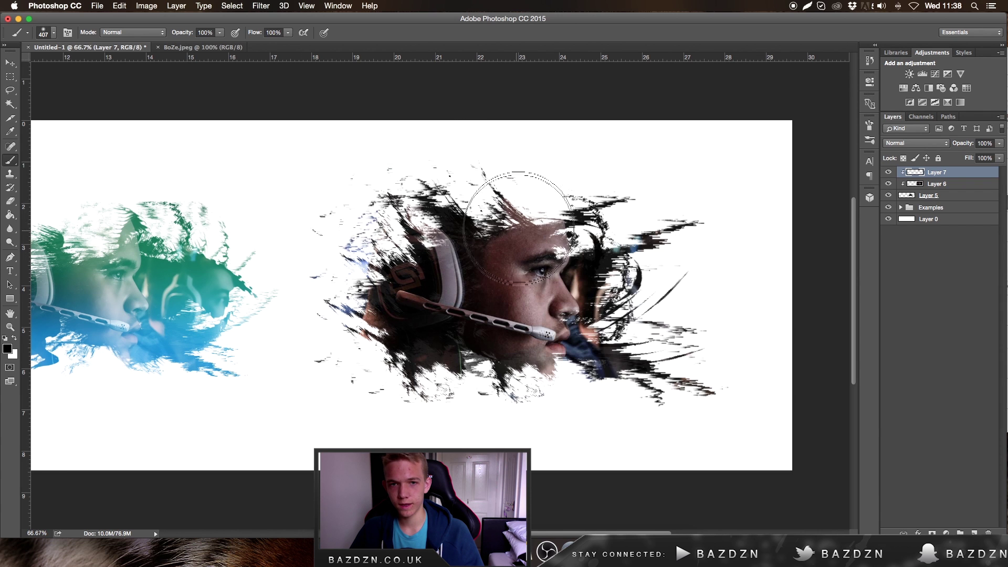
{"action": "key", "text": "super+z"}
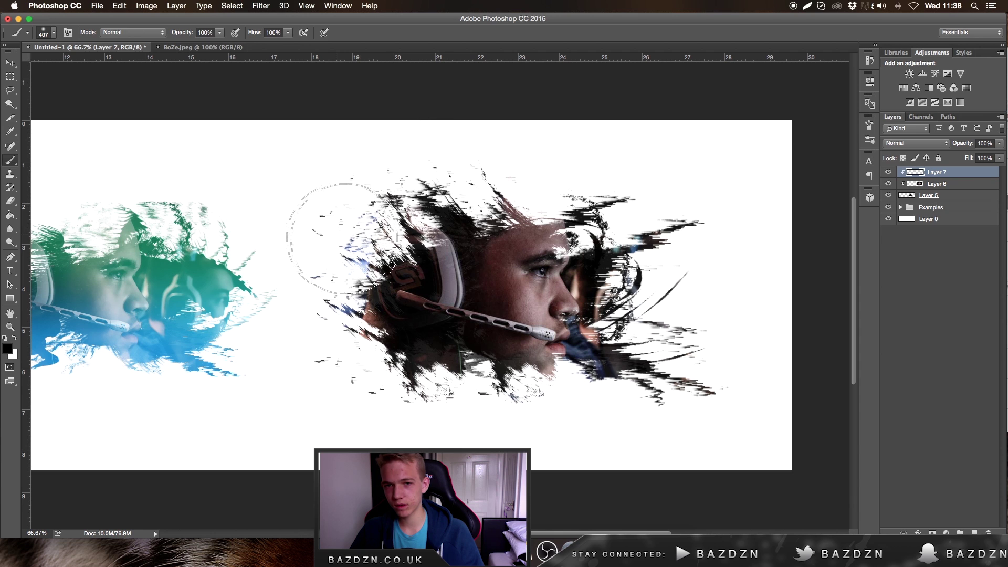
{"action": "right_click", "coordinate": [451, 219]}
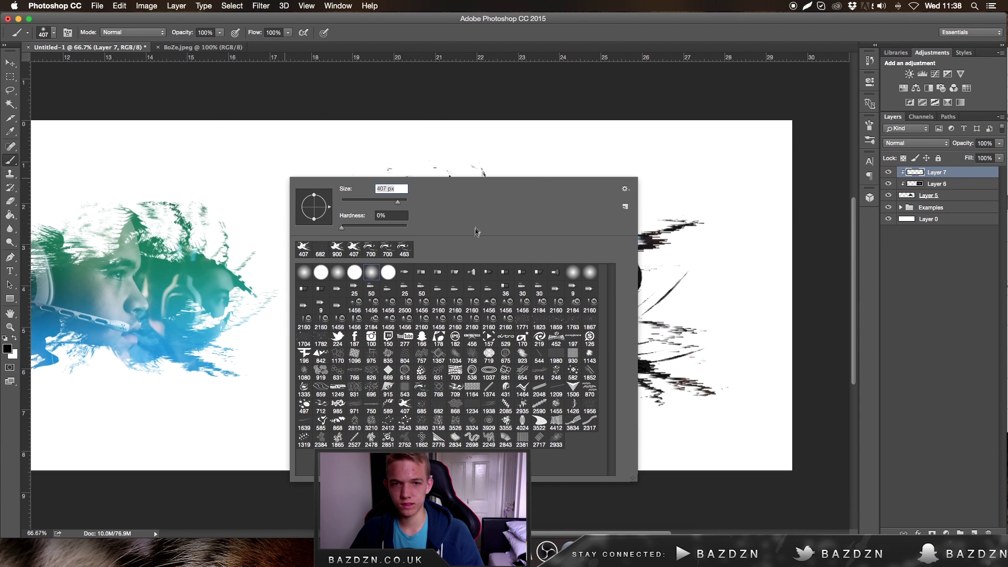
{"action": "left_click", "coordinate": [362, 102]}
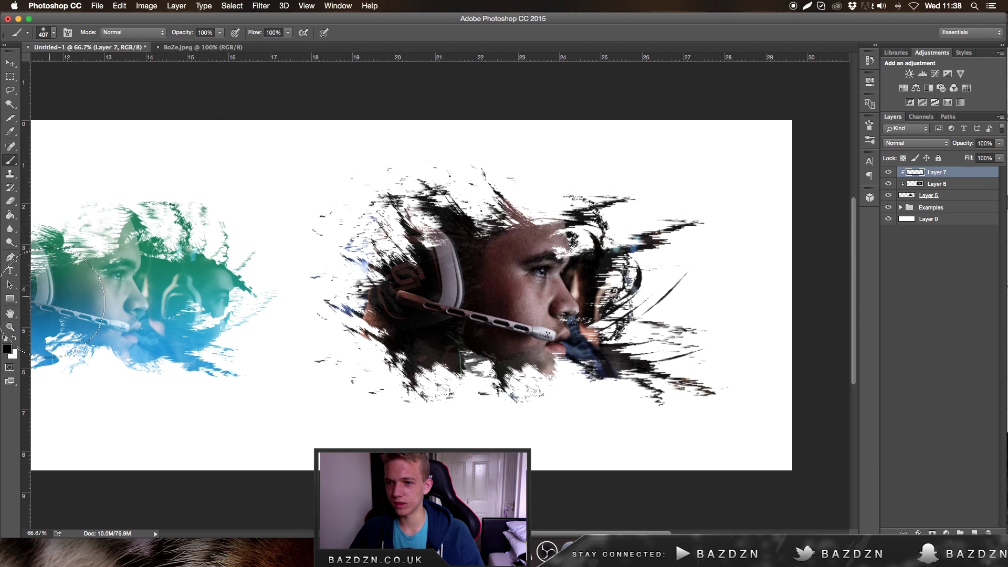
- Set the foreground color to red dc0f0f and paint broad soft strokes across the upper half of the splatter
{"action": "left_click", "coordinate": [7, 348]}
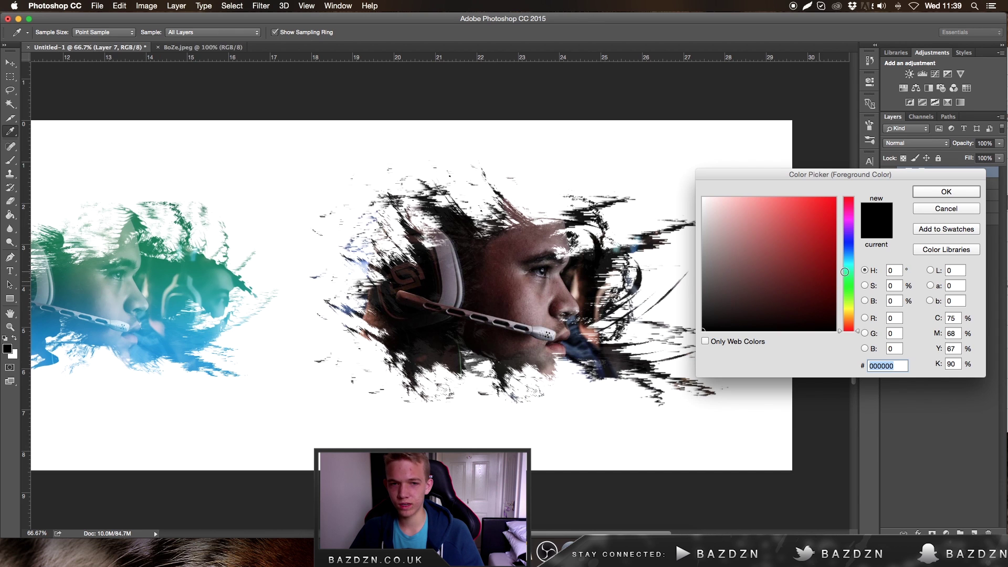
{"action": "left_click_drag", "start_coordinate": [828, 209], "coordinate": [828, 219]}
{"action": "key", "text": "Return"}
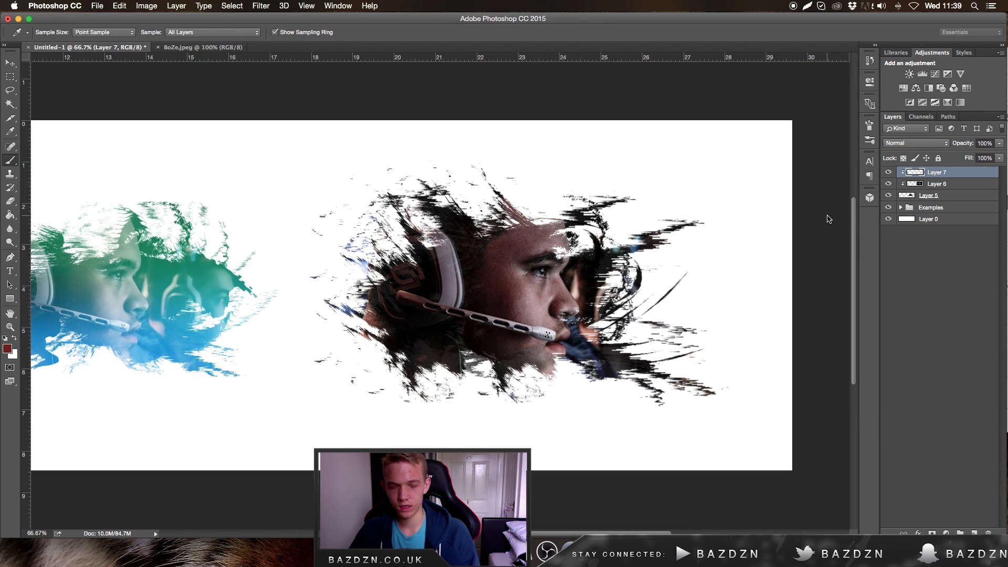
{"action": "left_click_drag", "start_coordinate": [675, 207], "coordinate": [295, 223]}
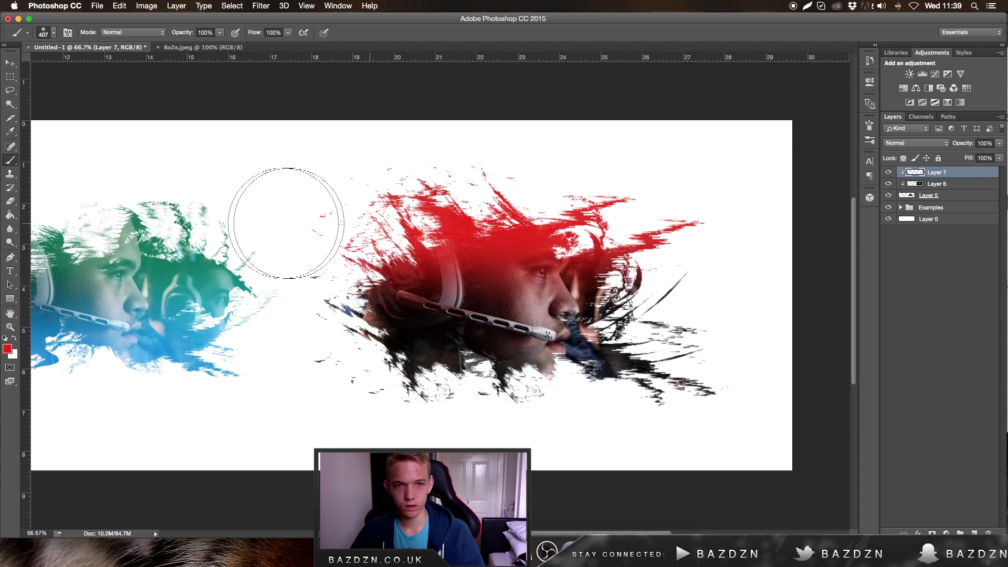
{"action": "left_click_drag", "start_coordinate": [668, 184], "coordinate": [337, 191]}
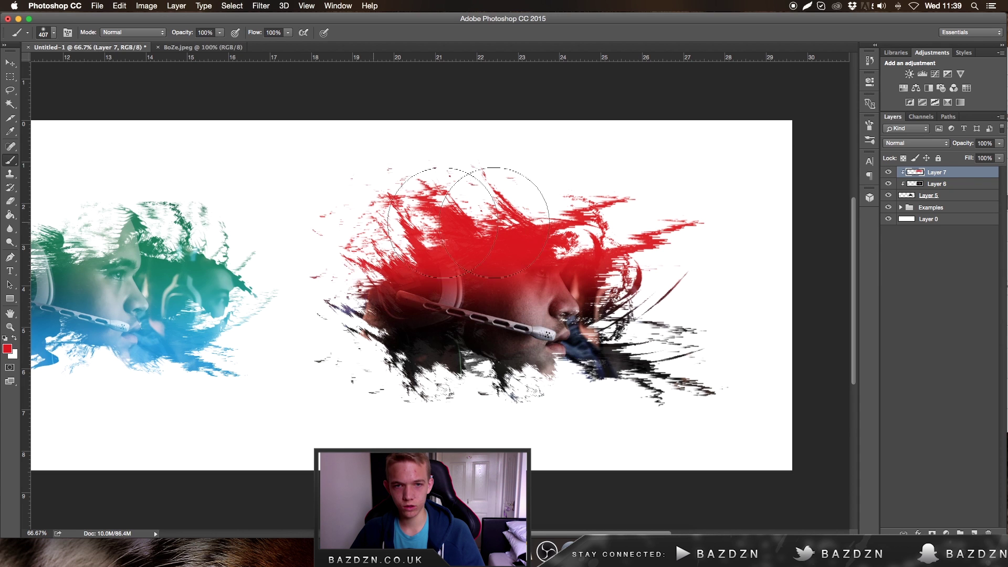
- Set the blend mode of the red paint on Layer 7 to Screen
{"action": "left_click", "coordinate": [914, 146]}
{"action": "left_click", "coordinate": [946, 142]}
{"action": "left_click", "coordinate": [939, 145]}
{"action": "left_click", "coordinate": [908, 223]}
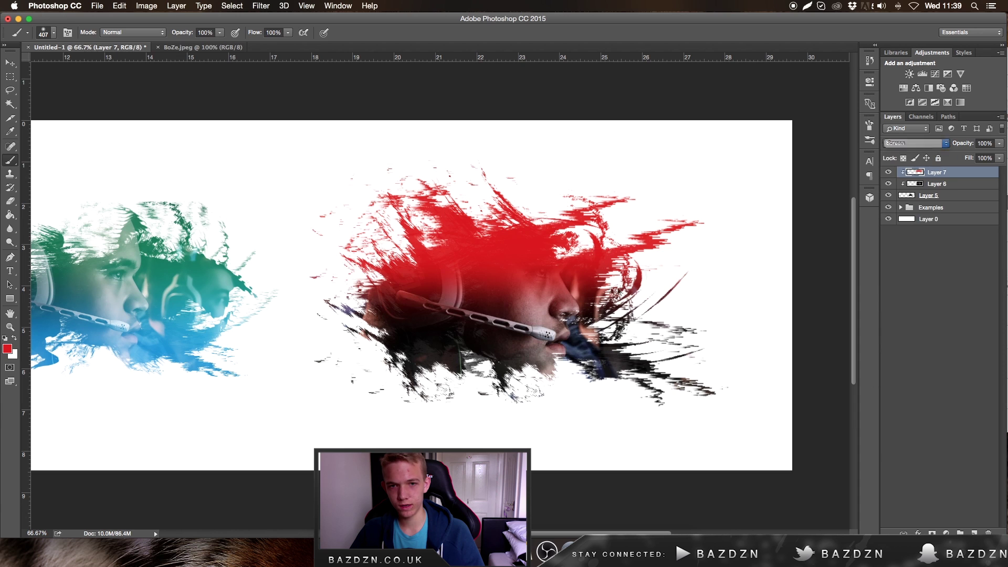
{"action": "right_click", "coordinate": [628, 392]}
{"action": "key", "text": "Return"}
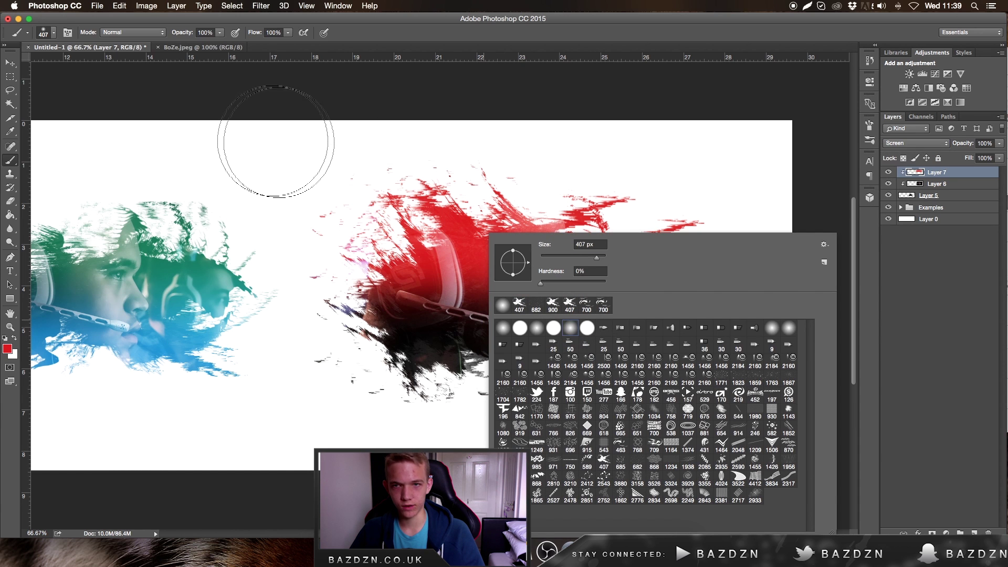
{"action": "left_click", "coordinate": [271, 147]}
- Change the foreground color from red to orange by shifting its hue
{"action": "left_click", "coordinate": [8, 349]}
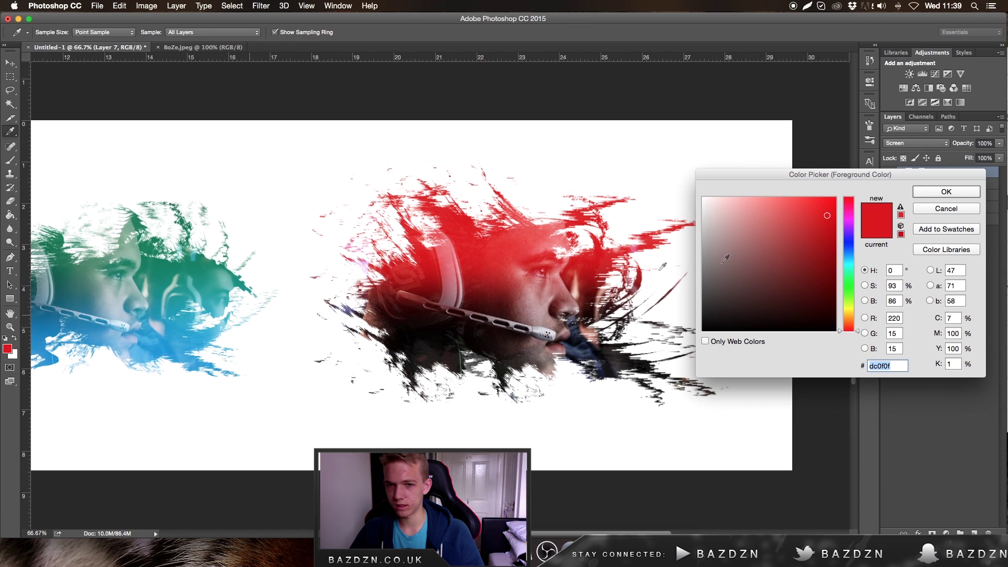
{"action": "left_click_drag", "start_coordinate": [850, 312], "coordinate": [850, 320]}
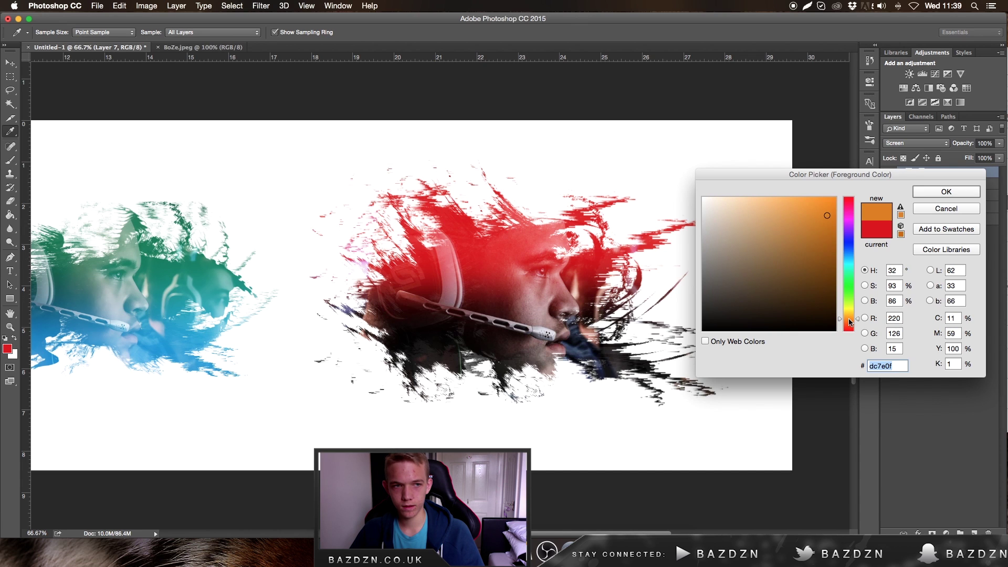
{"action": "left_click", "coordinate": [947, 192]}
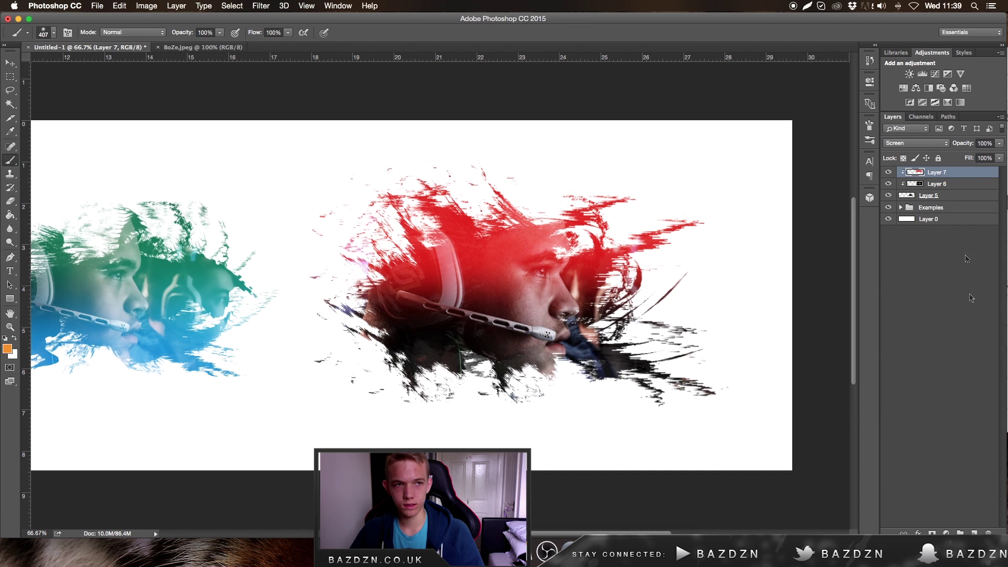
- Add a new layer above the red paint, clip it to the splatter, and paint soft orange across the splatter's lower half
{"action": "left_click", "coordinate": [974, 533]}
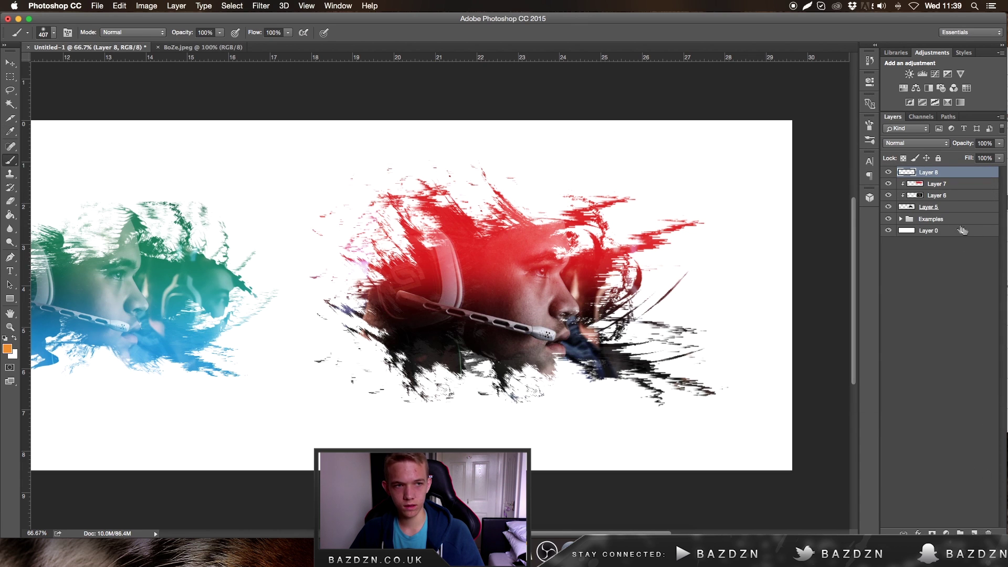
{"action": "left_click", "coordinate": [930, 177], "text": "alt"}
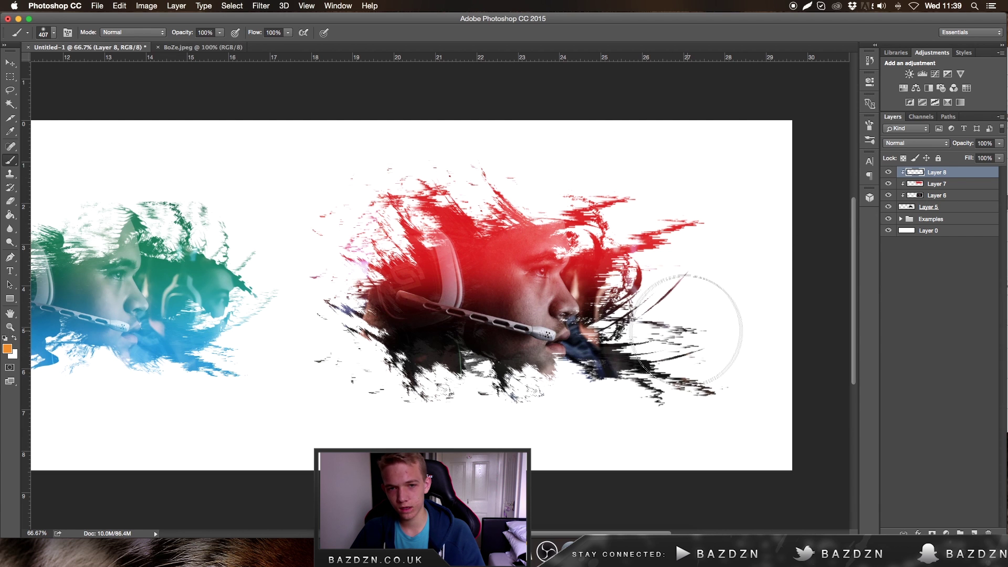
{"action": "left_click_drag", "start_coordinate": [687, 305], "coordinate": [316, 361]}
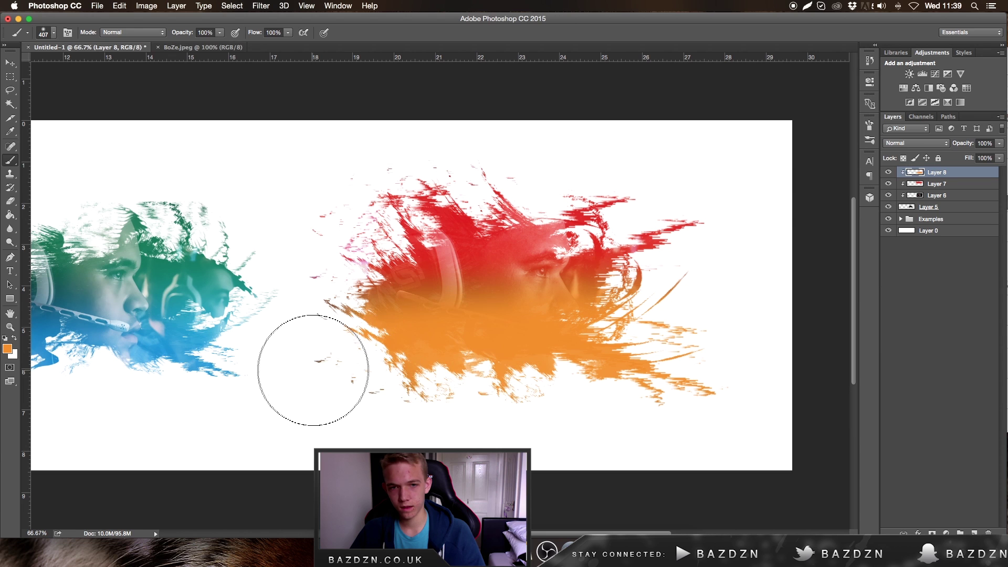
- Set the orange paint layer's blend mode to Screen and its opacity to 82%
{"action": "left_click", "coordinate": [911, 143]}
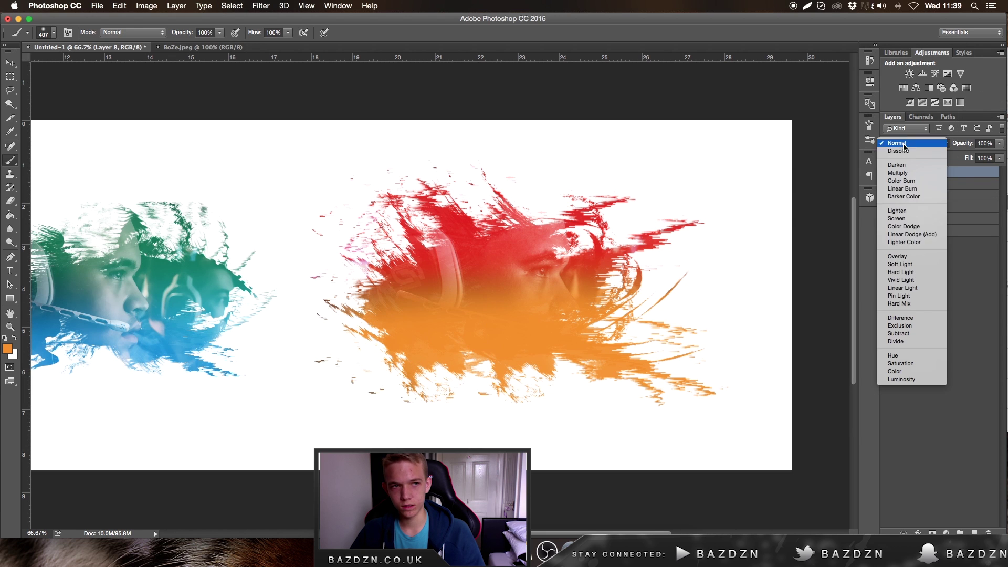
{"action": "left_click", "coordinate": [897, 218]}
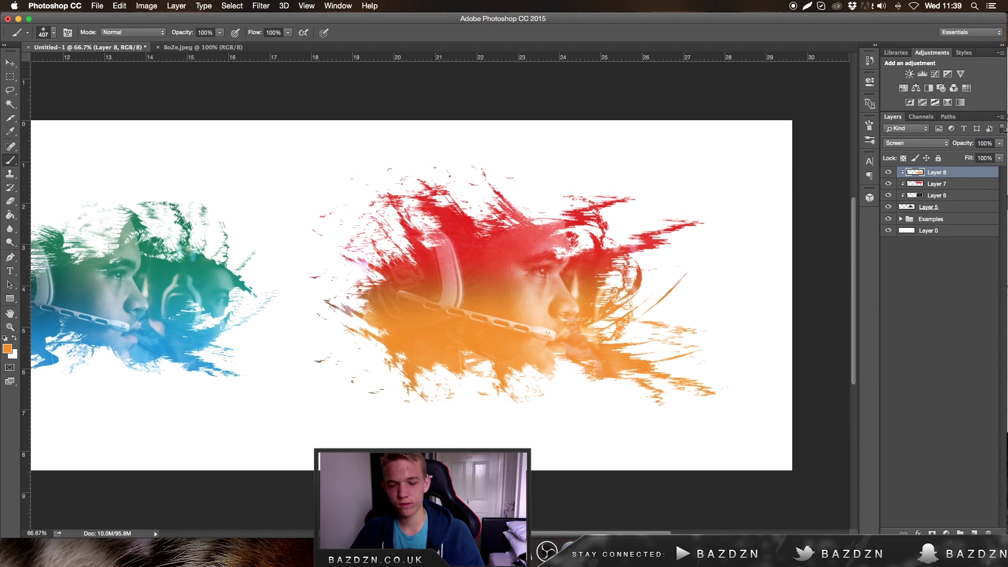
{"action": "left_click", "coordinate": [999, 143]}
{"action": "left_click", "coordinate": [981, 154]}
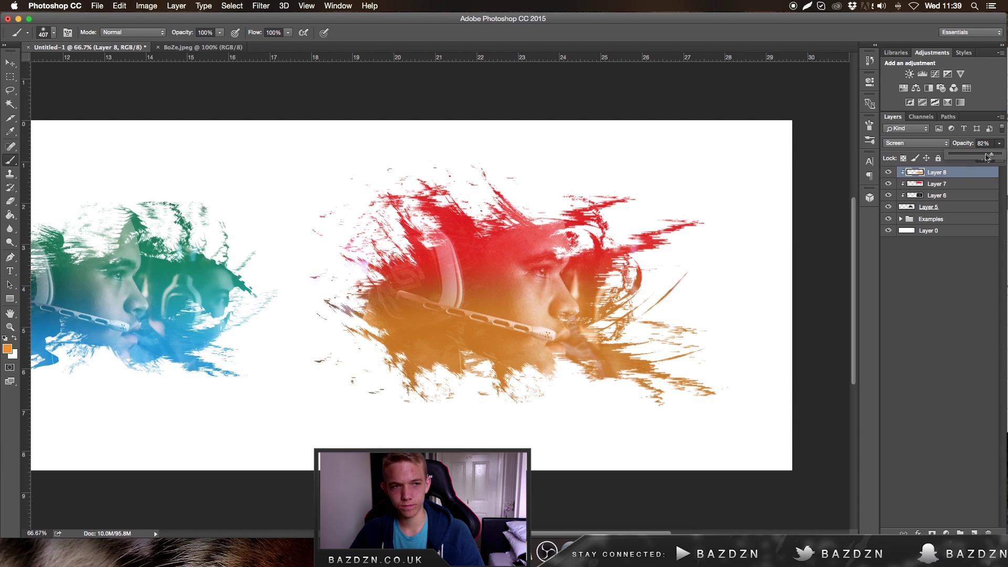
- Move the red and orange paint on Layer 7 and Layer 8 together slightly downward
{"action": "left_click", "coordinate": [936, 185]}
{"action": "left_click", "coordinate": [932, 184], "text": "shift"}
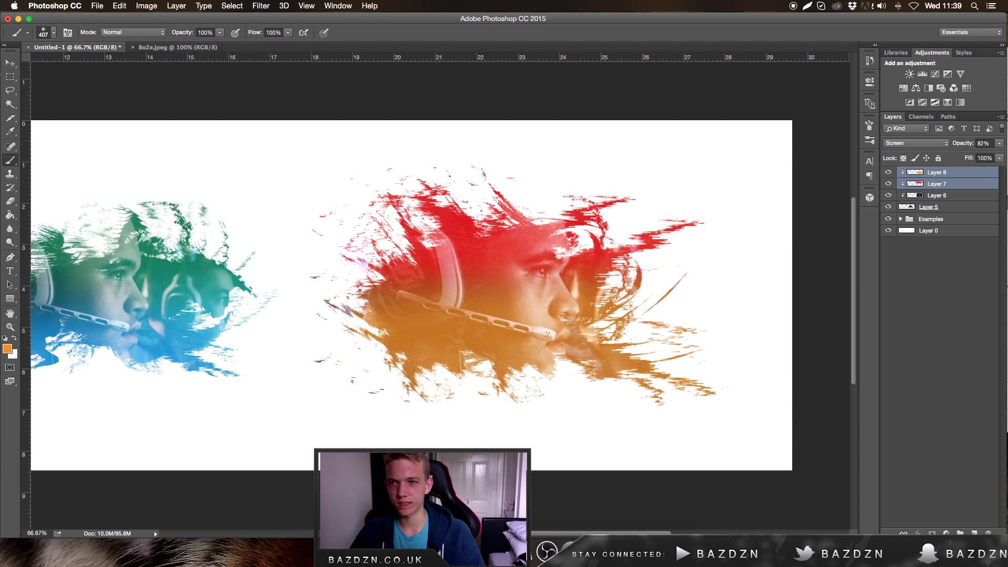
{"action": "left_click", "coordinate": [10, 62]}
{"action": "left_click_drag", "start_coordinate": [468, 235], "coordinate": [467, 249]}
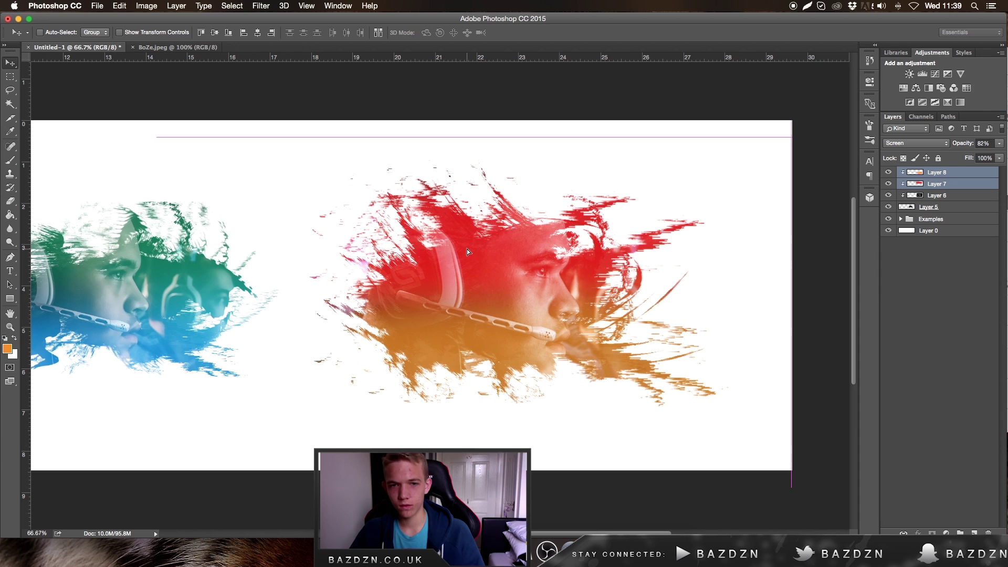
{"action": "key", "text": "super+minus"}
{"action": "key", "text": "super+plus"}
{"action": "key", "text": "super+minus"}
{"action": "key", "text": "super+plus"}
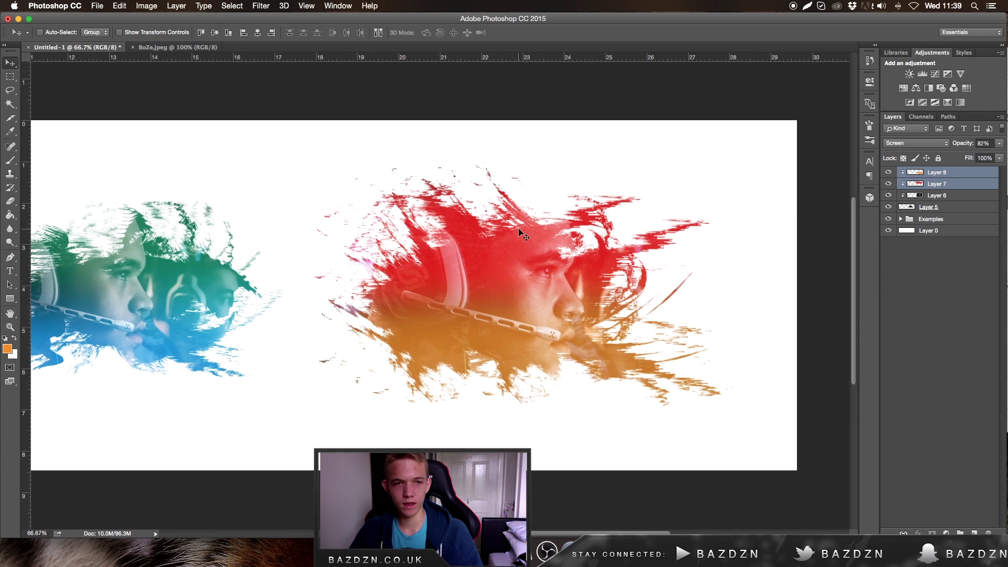
- Raise the opacity of the orange paint on Layer 8 to 100%
{"action": "left_click", "coordinate": [937, 171]}
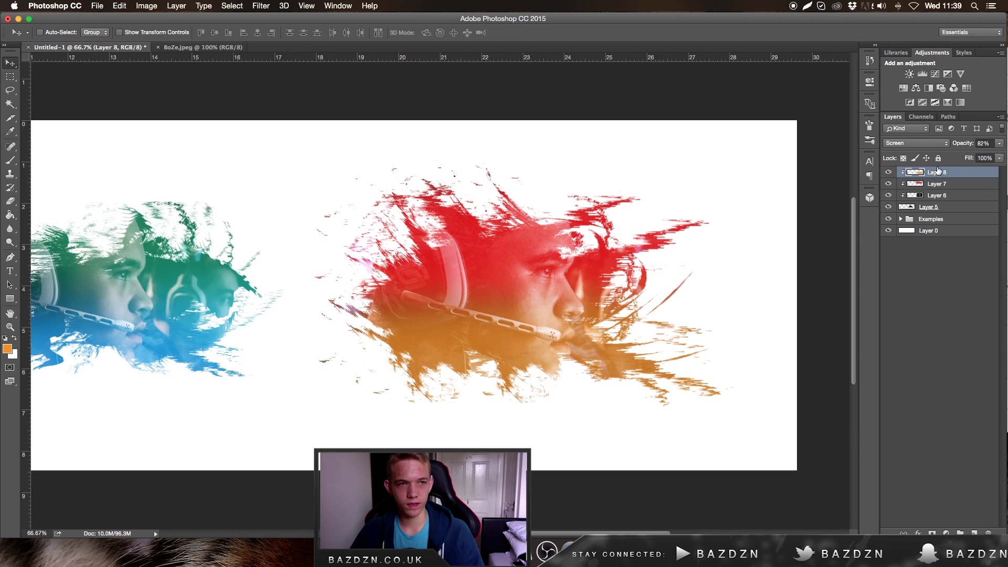
{"action": "left_click", "coordinate": [1000, 144]}
{"action": "left_click_drag", "start_coordinate": [996, 155], "coordinate": [1005, 155]}
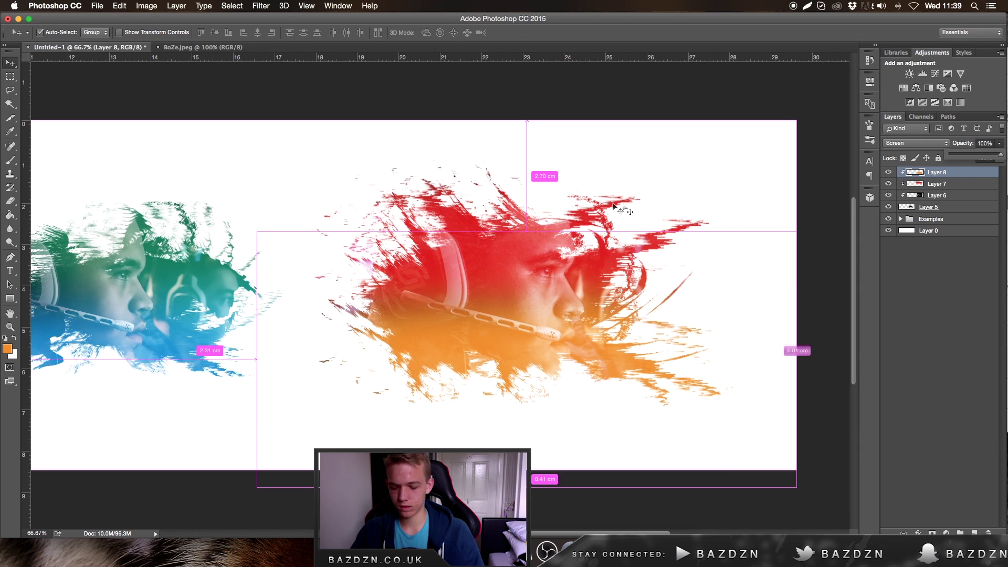
- Shift the hue of the orange paint on Layer 8 to pink with a Hue/Saturation adjustment
{"action": "key", "text": "super+u"}
{"action": "left_click_drag", "start_coordinate": [829, 234], "coordinate": [815, 233]}
{"action": "key", "text": "Return"}
{"action": "key", "text": "v"}
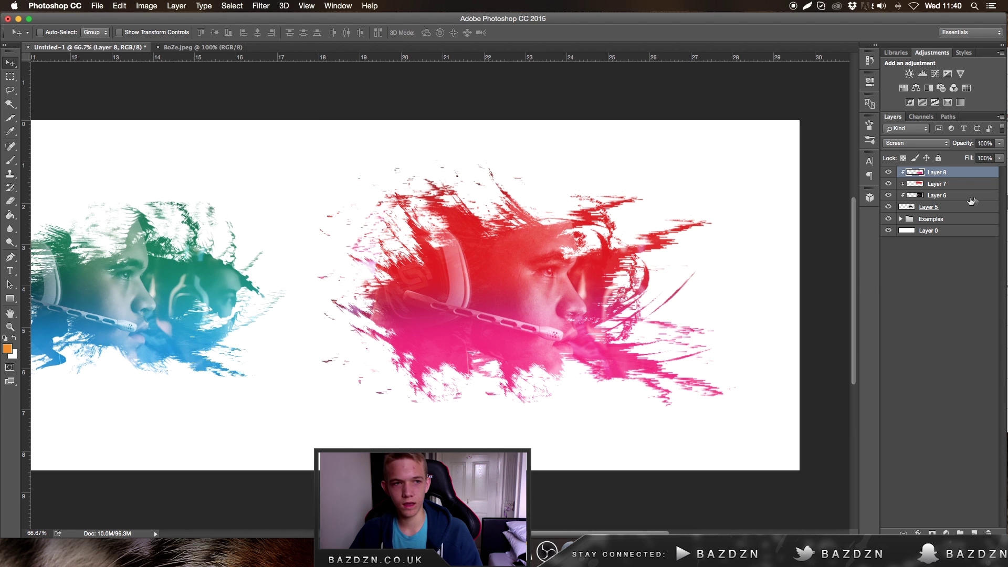
- Apply the Topaz Clean 3 filter to the photo on Layer 6 using the Cartooned preset with a strength of 1
{"action": "left_click", "coordinate": [951, 200]}
{"action": "scroll", "coordinate": [213, 224], "scroll_direction": "left", "scroll_amount": 5}
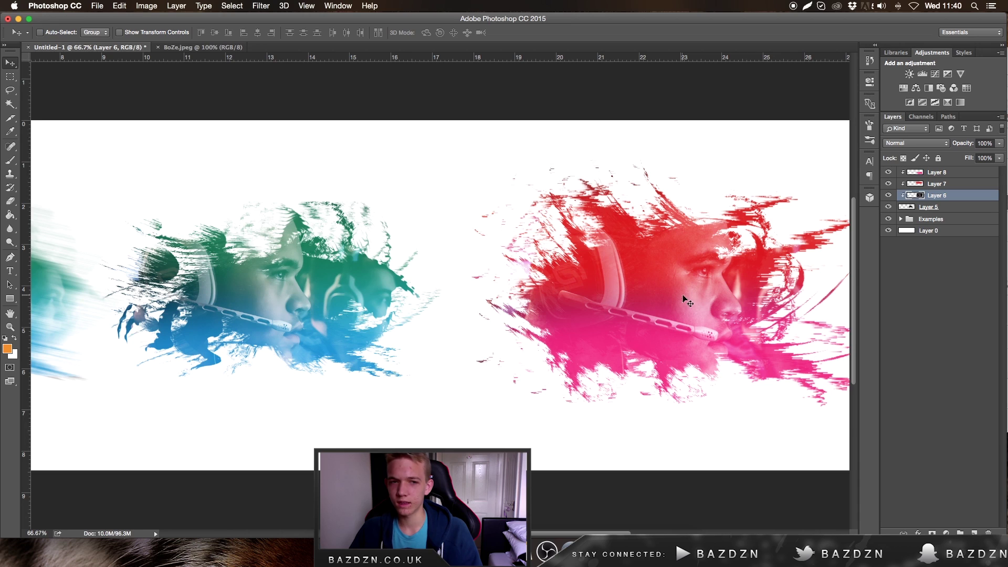
{"action": "scroll", "coordinate": [685, 300], "scroll_direction": "down", "scroll_amount": 2}
{"action": "scroll", "coordinate": [685, 299], "scroll_direction": "right", "scroll_amount": 2}
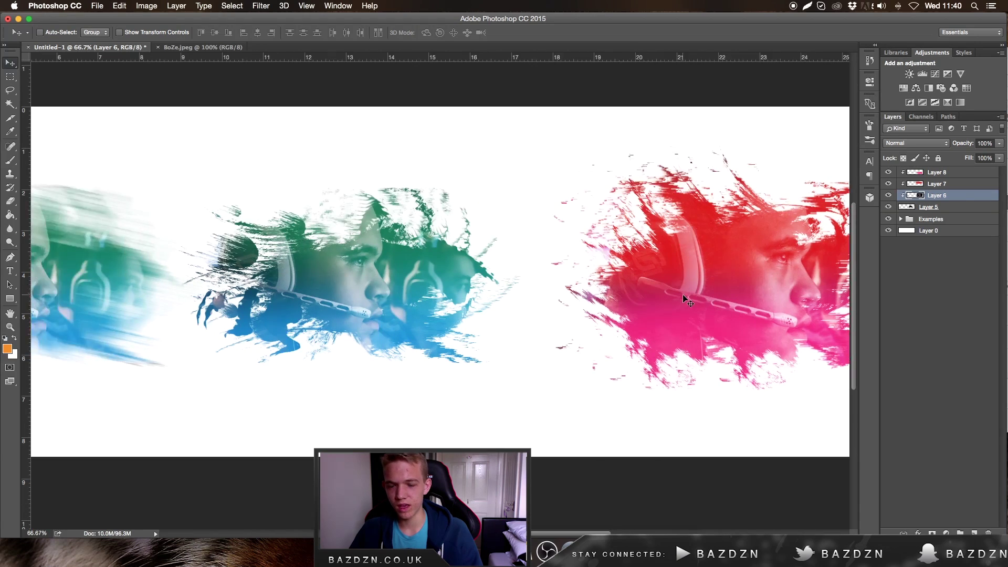
{"action": "scroll", "coordinate": [685, 299], "scroll_direction": "right", "scroll_amount": 4}
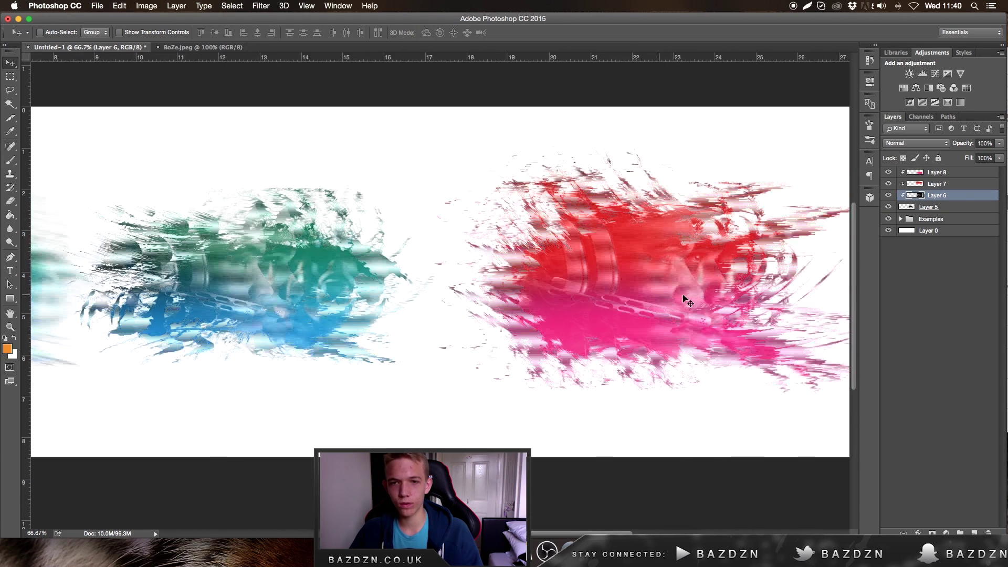
{"action": "left_click", "coordinate": [261, 6]}
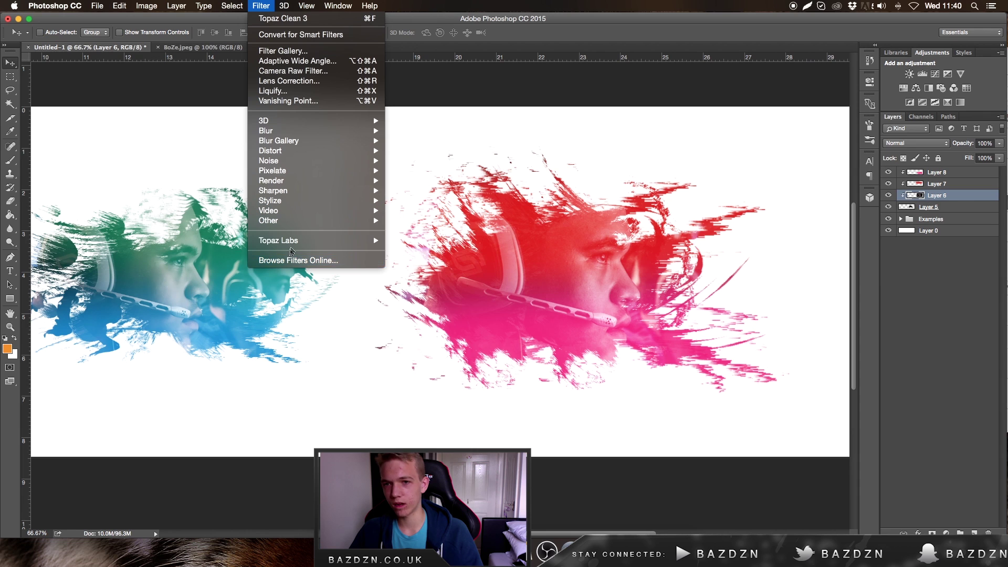
{"action": "mouse_move", "coordinate": [330, 245]}
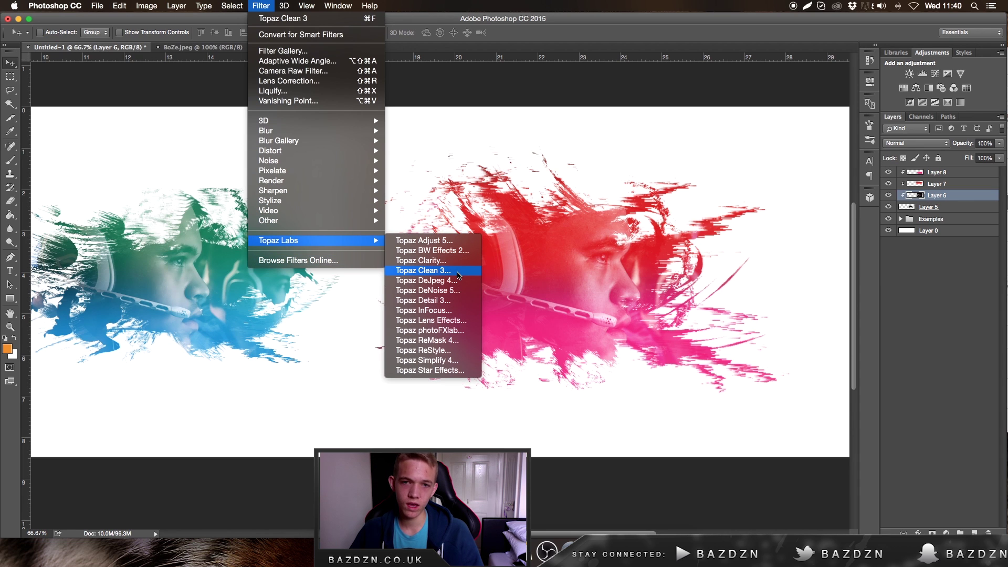
{"action": "left_click", "coordinate": [459, 275]}
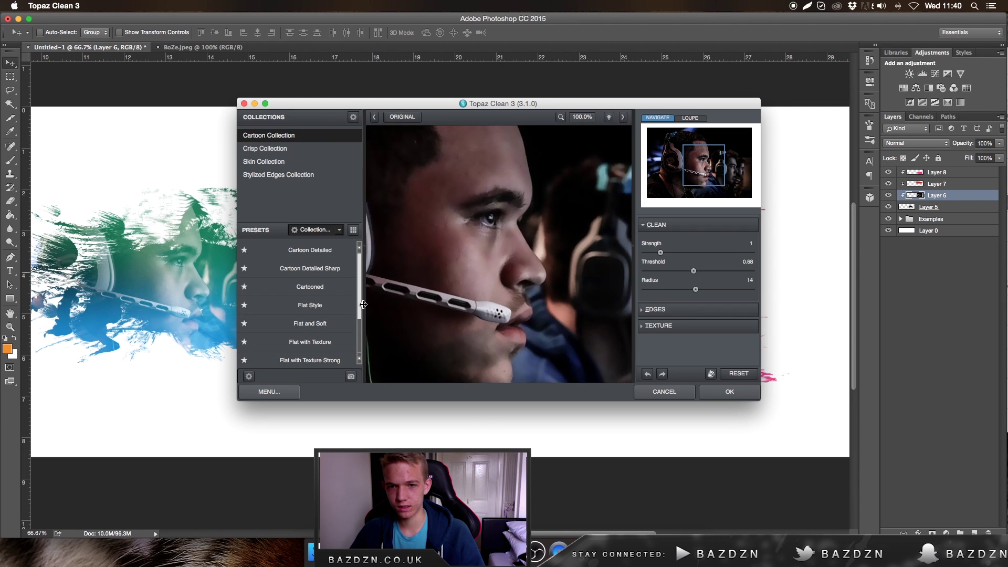
{"action": "left_click", "coordinate": [325, 287]}
{"action": "left_click", "coordinate": [749, 253]}
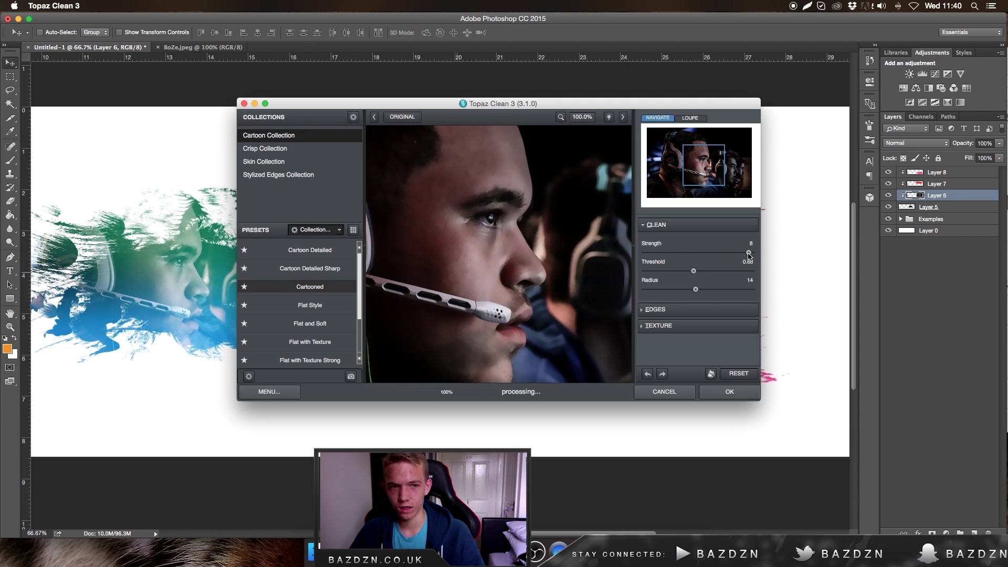
{"action": "left_click_drag", "start_coordinate": [750, 255], "coordinate": [687, 256]}
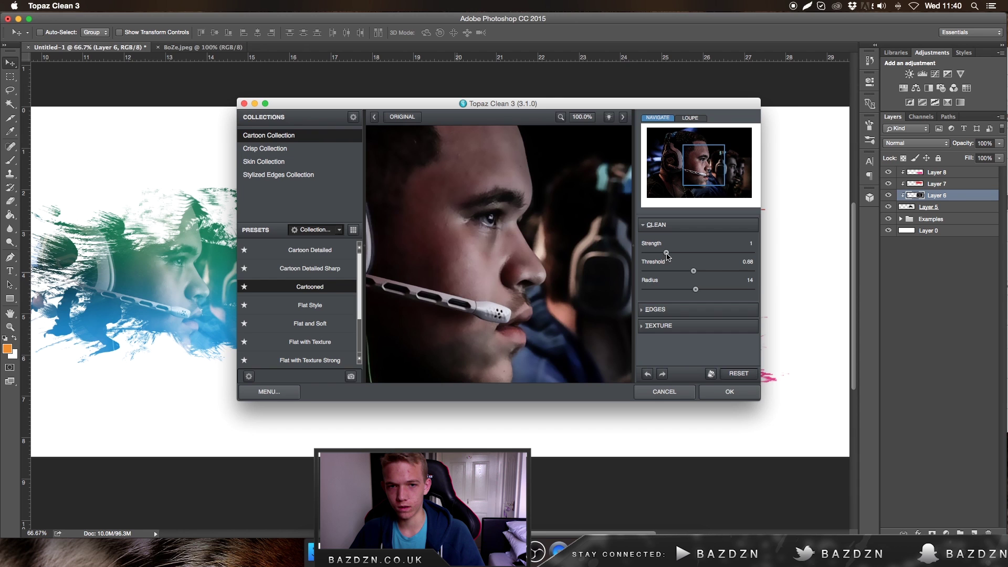
{"action": "left_click", "coordinate": [728, 392]}
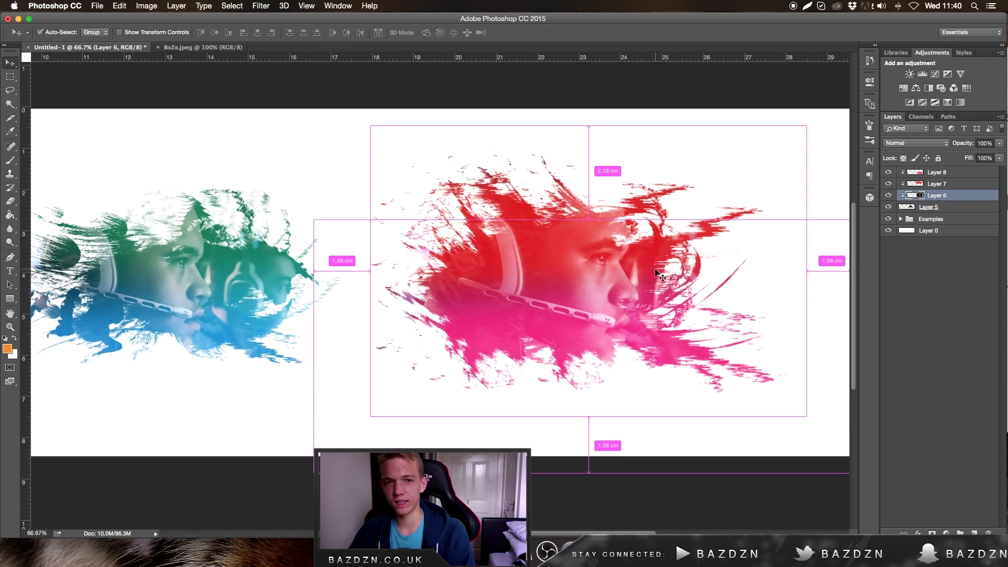
- Zoom out to 50% and compare the red and pink splatter portrait with the two green and blue examples
{"action": "key", "text": "super+minus"}
{"action": "key", "text": "super+minus"}
{"action": "key", "text": "super+plus"}
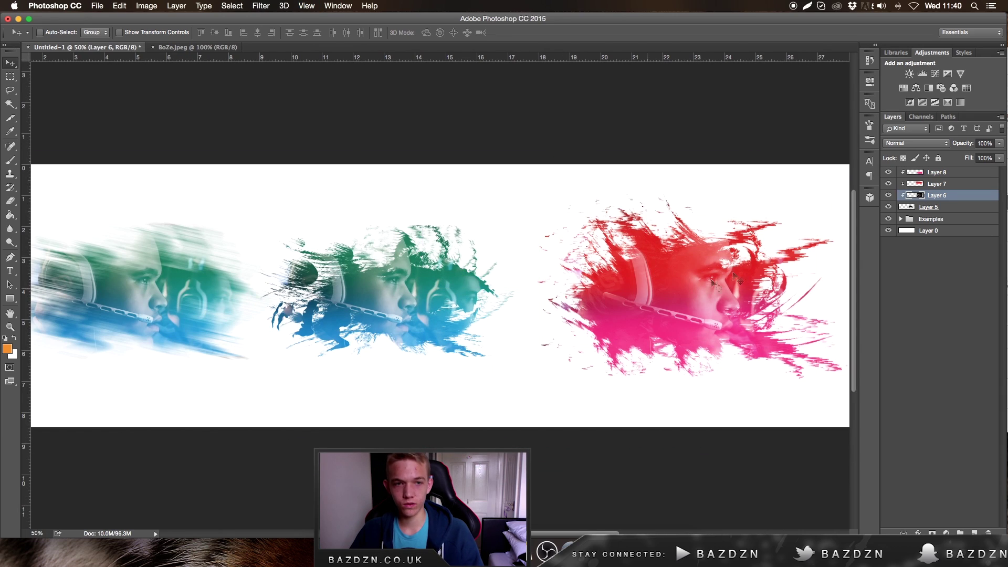
{"action": "scroll", "coordinate": [651, 273], "scroll_direction": "right", "scroll_amount": 5}
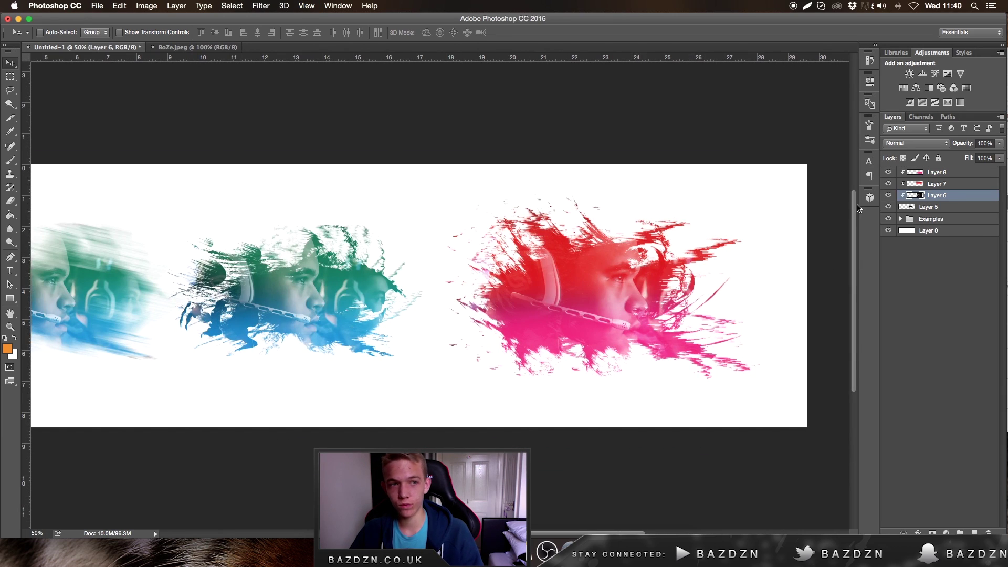
{"action": "scroll", "coordinate": [424, 338], "scroll_direction": "left", "scroll_amount": 9}
{"action": "scroll", "coordinate": [620, 306], "scroll_direction": "right", "scroll_amount": 2}
{"action": "scroll", "coordinate": [620, 306], "scroll_direction": "left", "scroll_amount": 3}
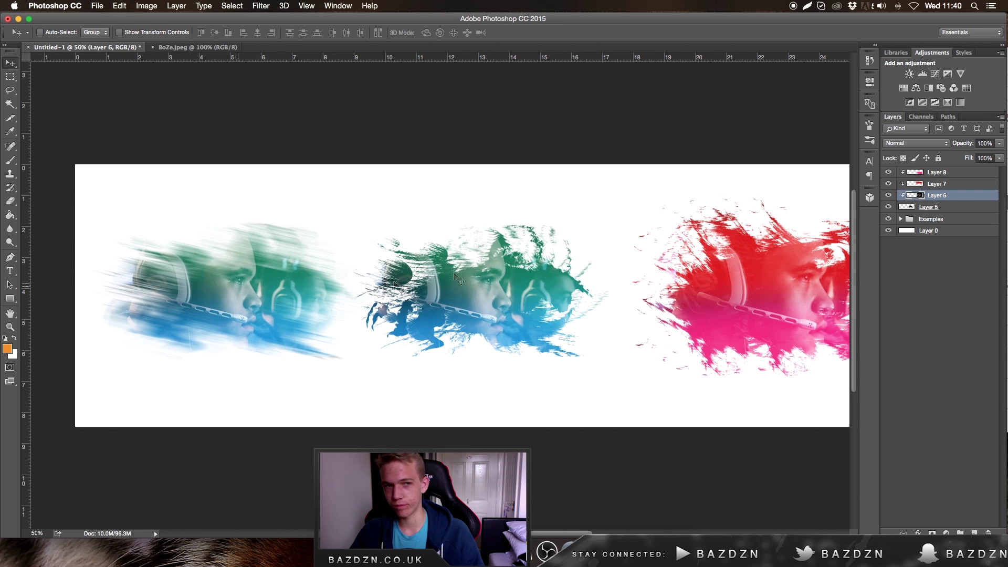
{"action": "scroll", "coordinate": [817, 288], "scroll_direction": "right", "scroll_amount": 9}
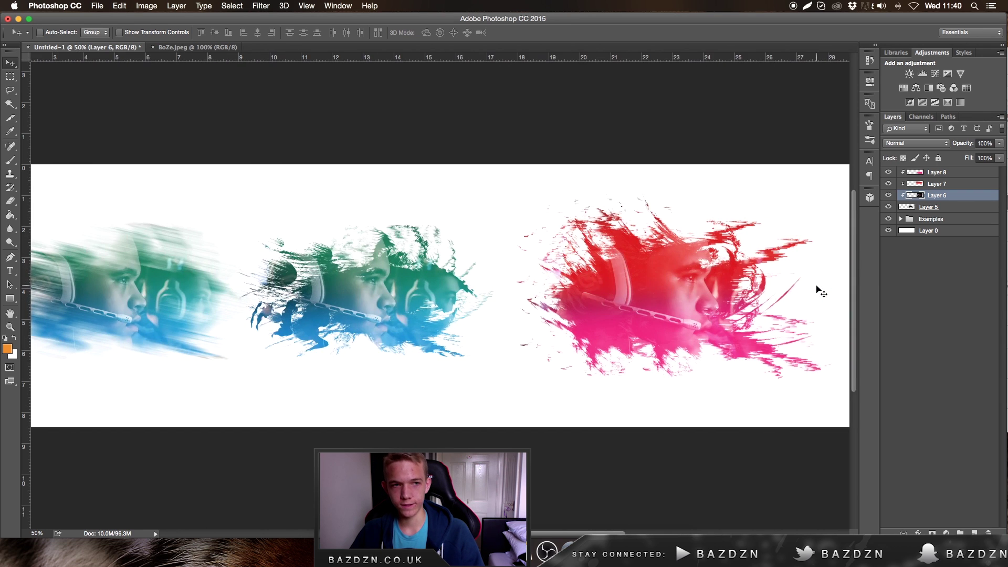
- Apply a Motion Blur to the splatter on Layer 5 with an angle of -9° and a distance of 115 pixels
{"action": "left_click", "coordinate": [940, 206]}
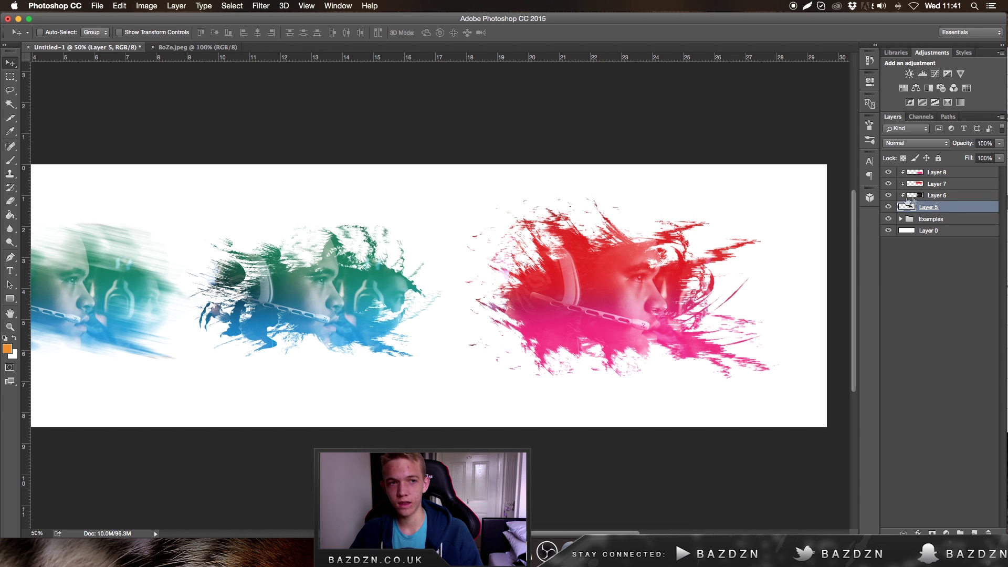
{"action": "scroll", "coordinate": [653, 218], "scroll_direction": "right", "scroll_amount": 5}
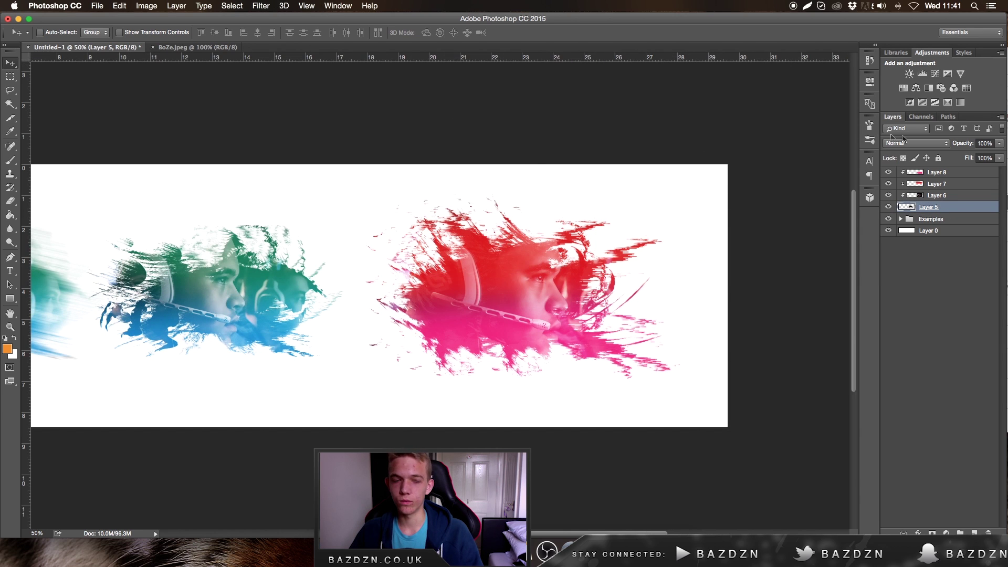
{"action": "left_click", "coordinate": [269, 6]}
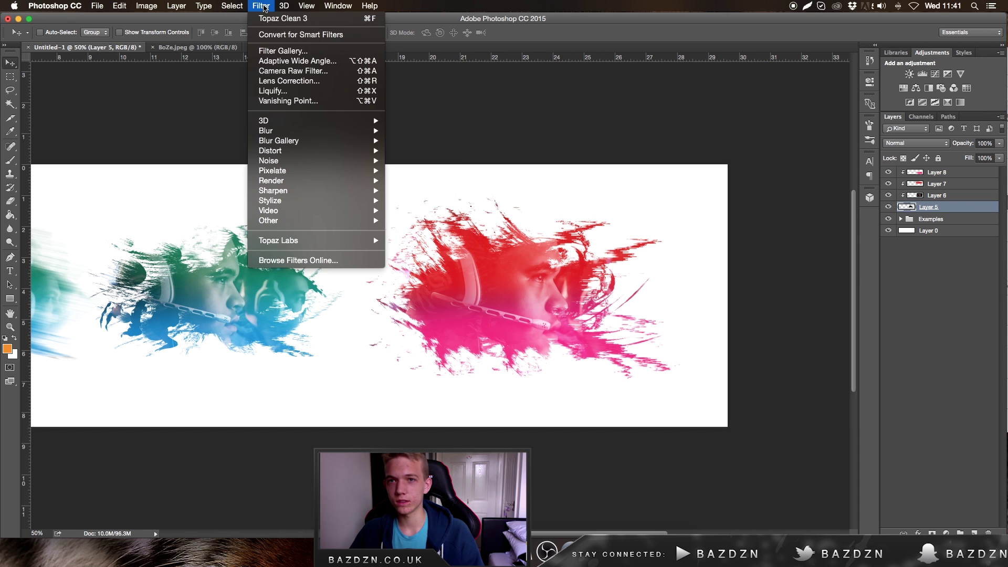
{"action": "mouse_move", "coordinate": [362, 131]}
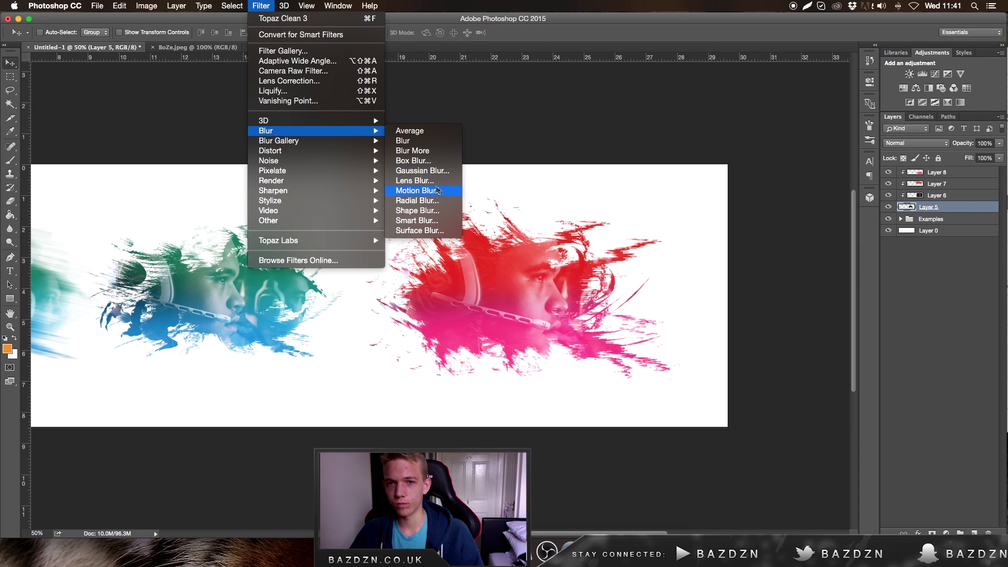
{"action": "left_click", "coordinate": [436, 190]}
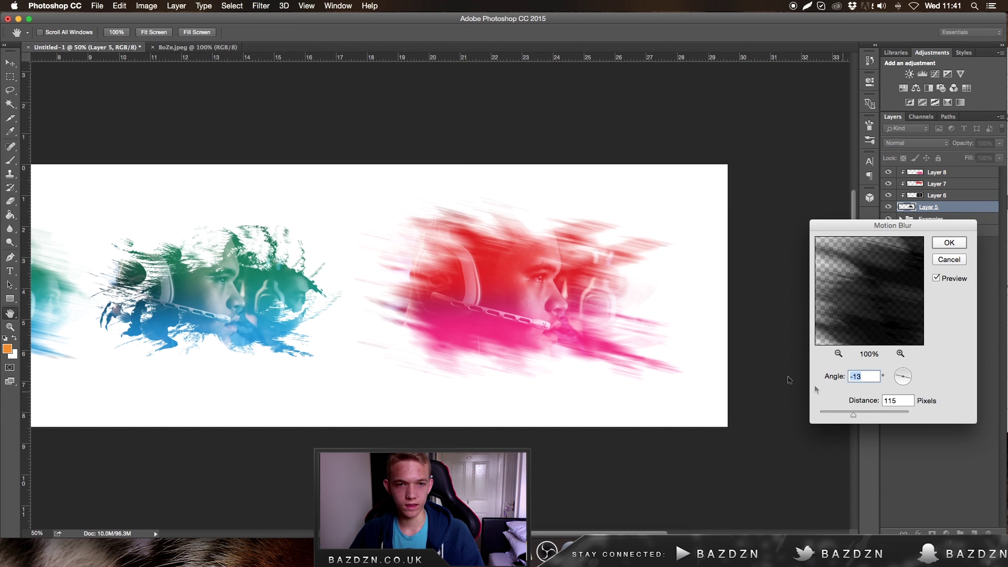
{"action": "type", "text": "0"}
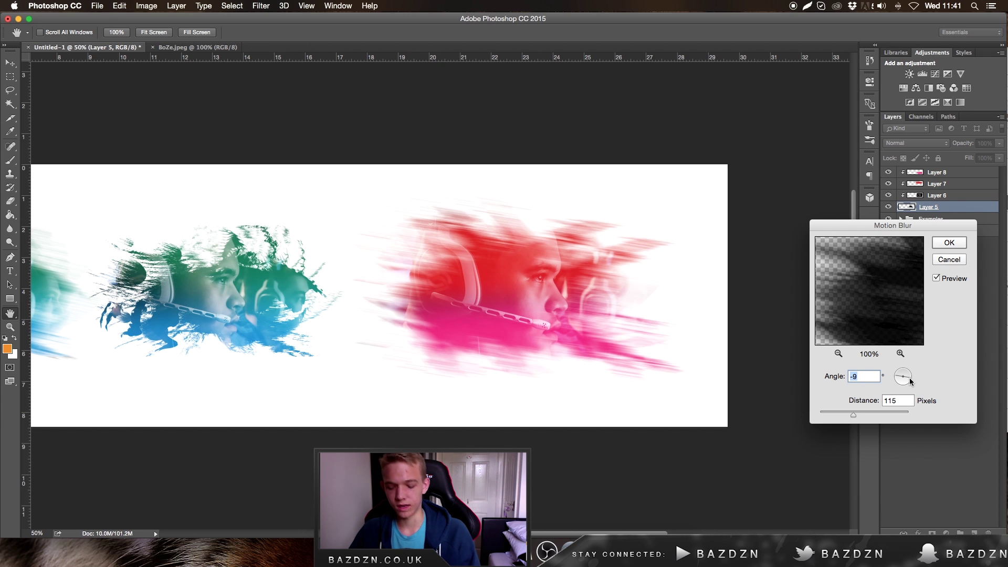
{"action": "key", "text": "Return"}
{"action": "key", "text": "v"}
{"action": "key", "text": "super+plus"}
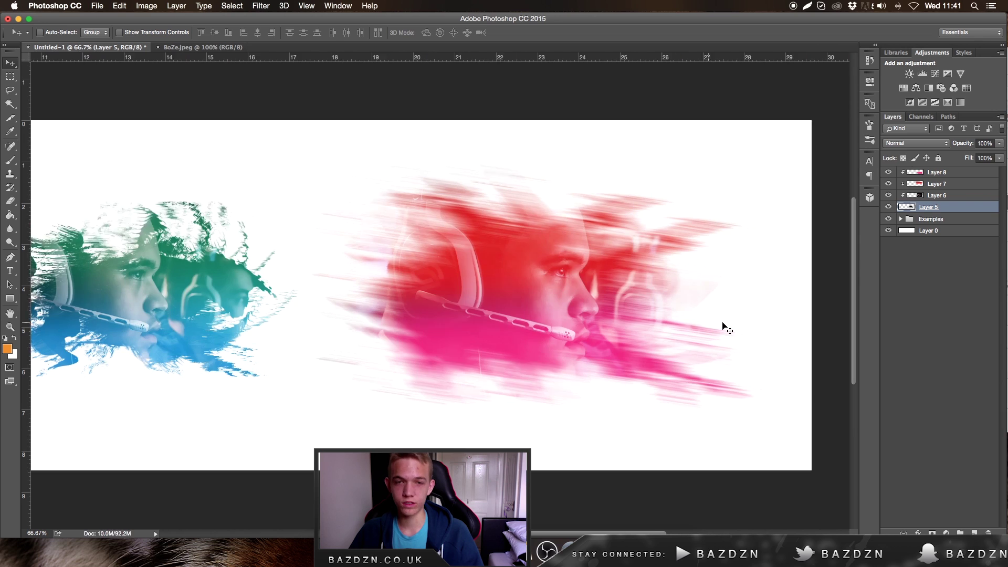